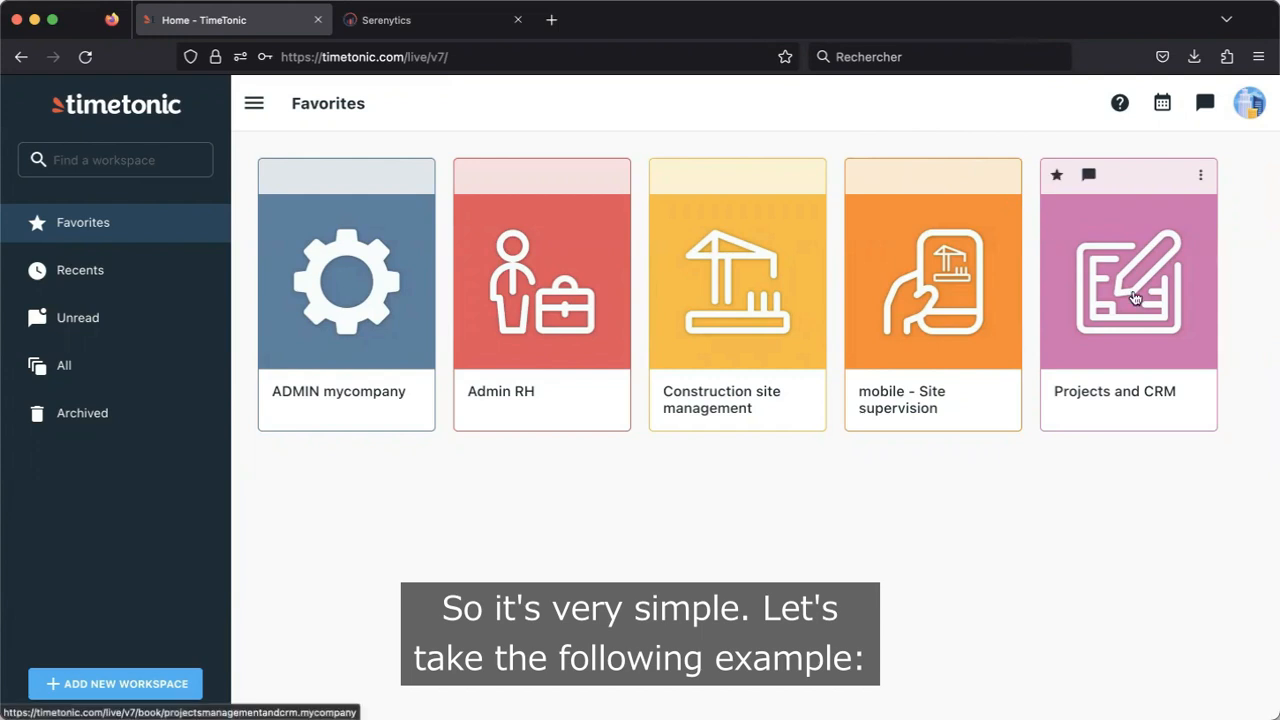
# Step: Open the Projects and CRM workspace and display its Projects table with the status, company and amount columns
pyautogui.click(1127, 296)
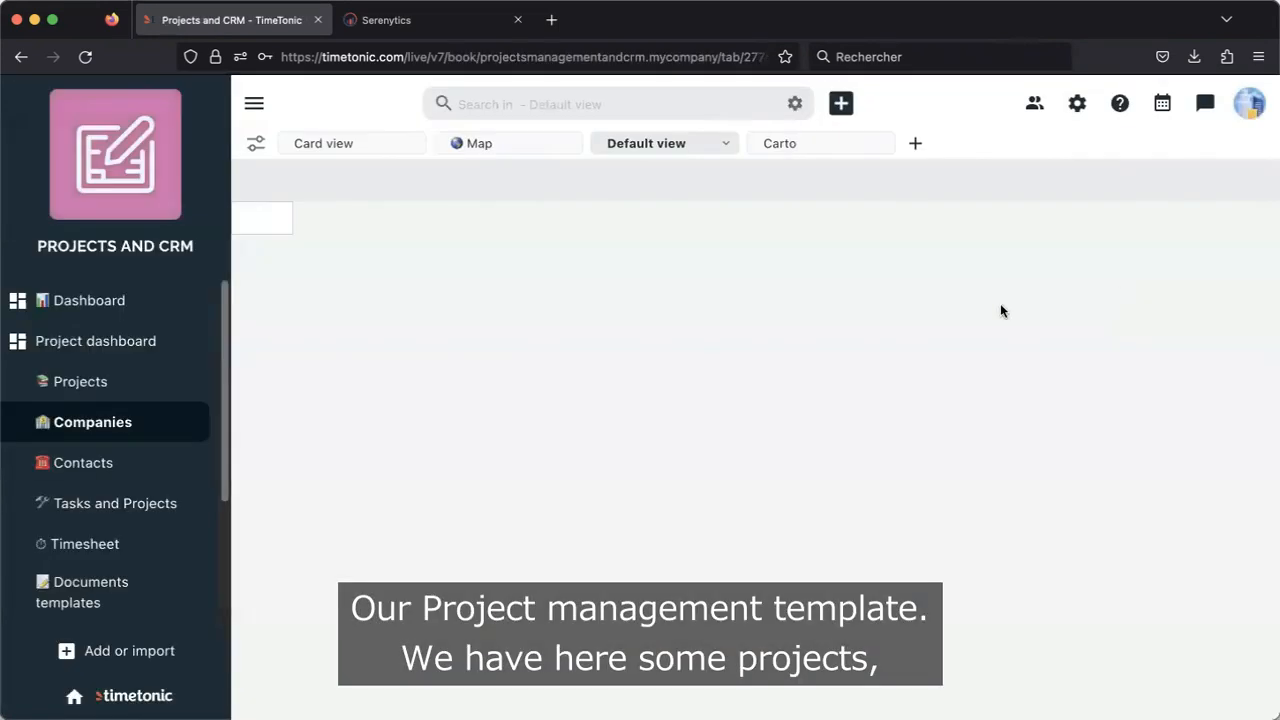
pyautogui.click(85, 381)
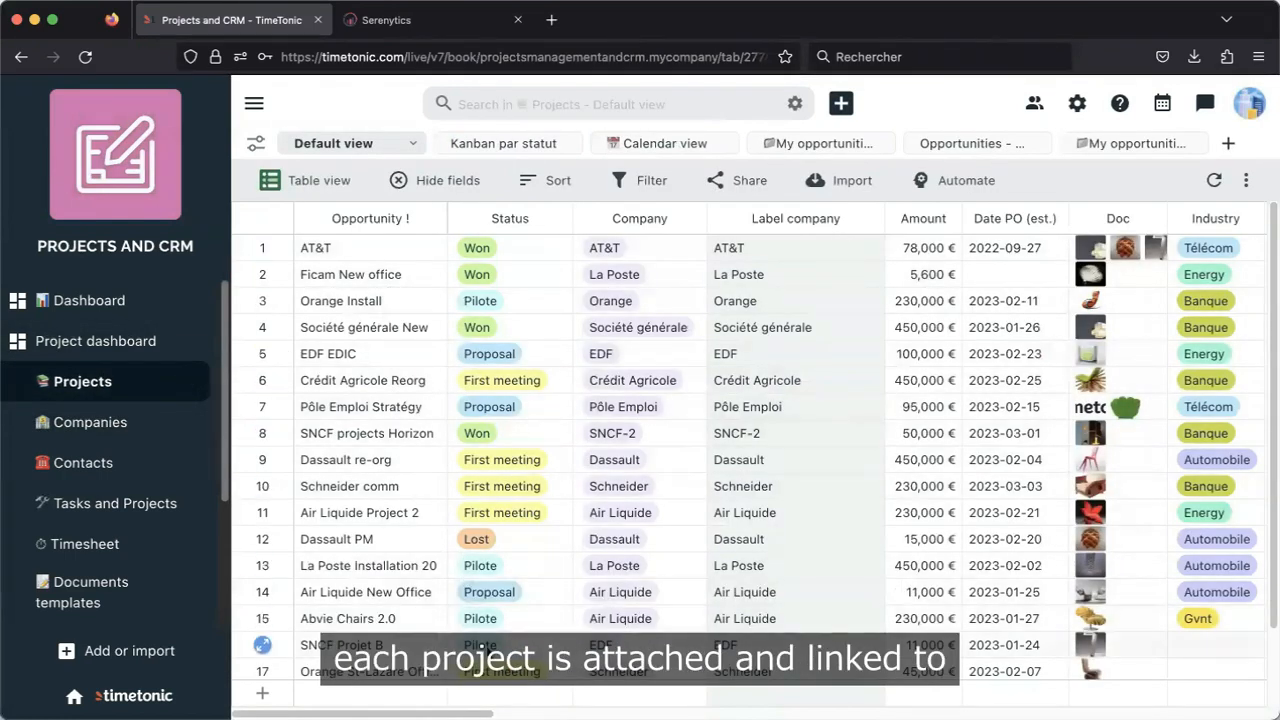
pyautogui.moveTo(467, 708); pyautogui.dragTo(488, 708)
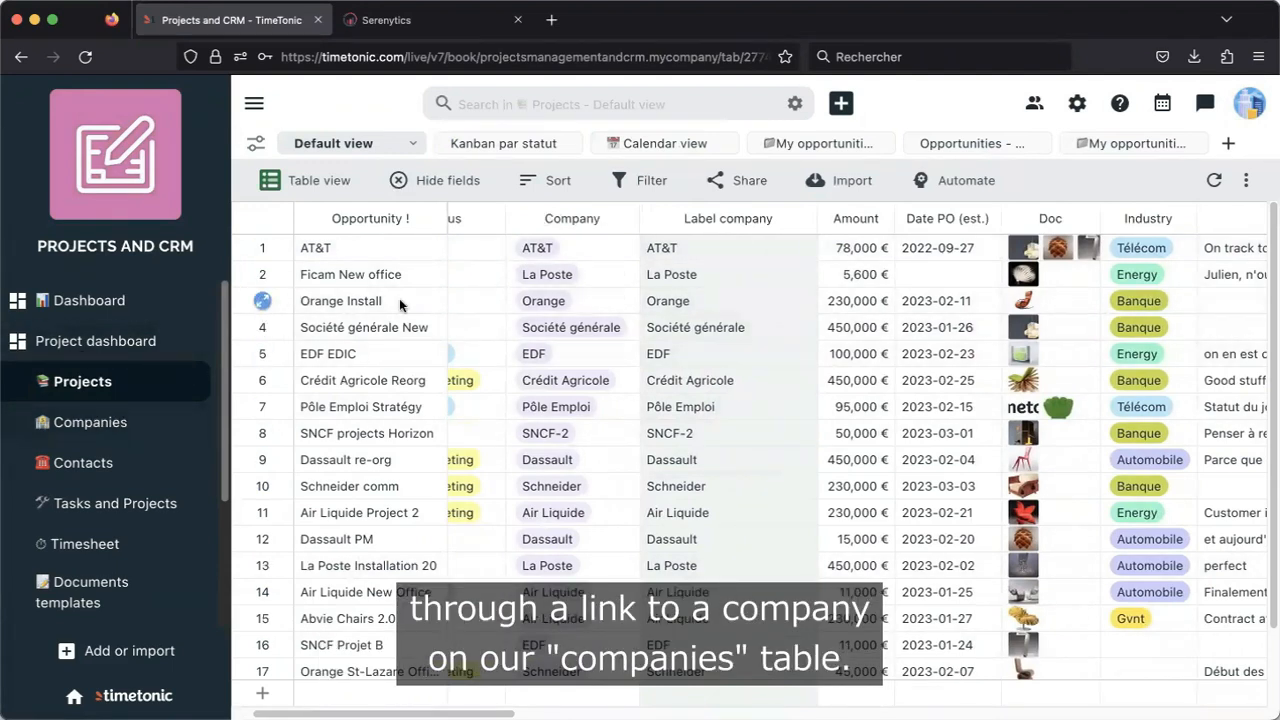
pyautogui.hscroll(3, 675, 497)
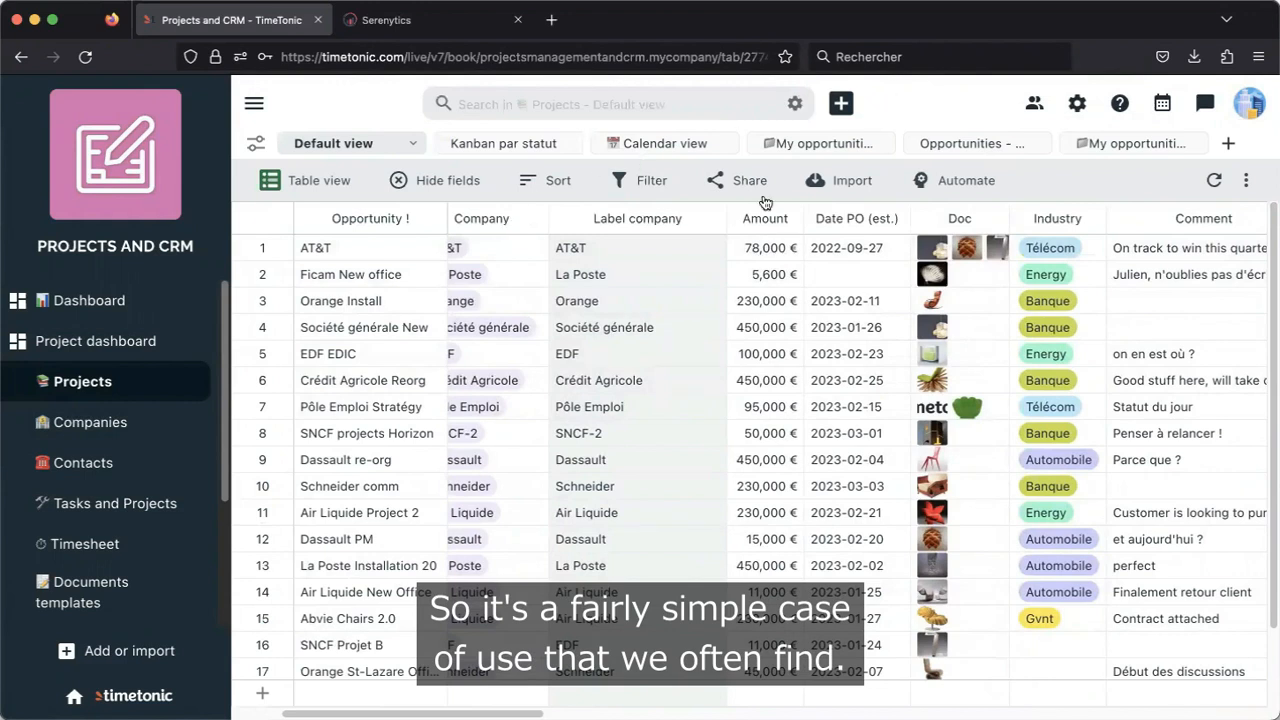
pyautogui.moveTo(468, 710); pyautogui.dragTo(415, 710)
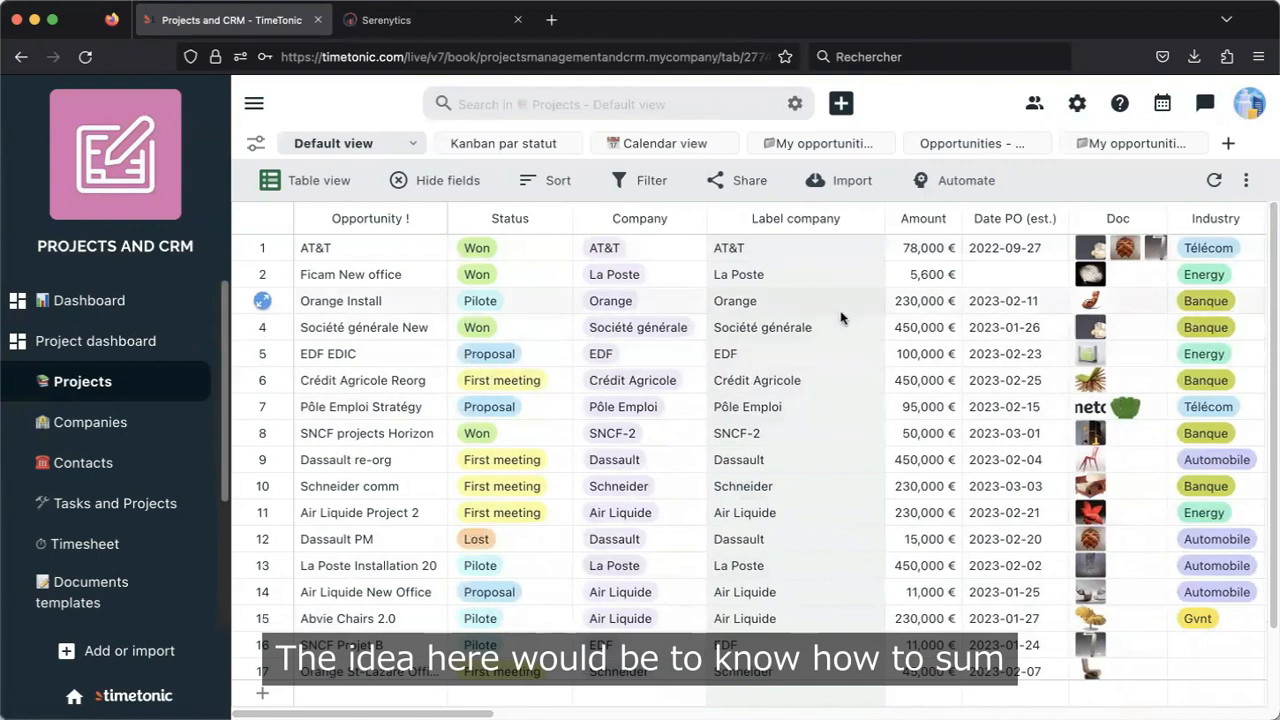
# Step: Examine the Amount values of the first five projects and the Company column that links projects to companies
pyautogui.moveTo(900, 246); pyautogui.dragTo(904, 357)
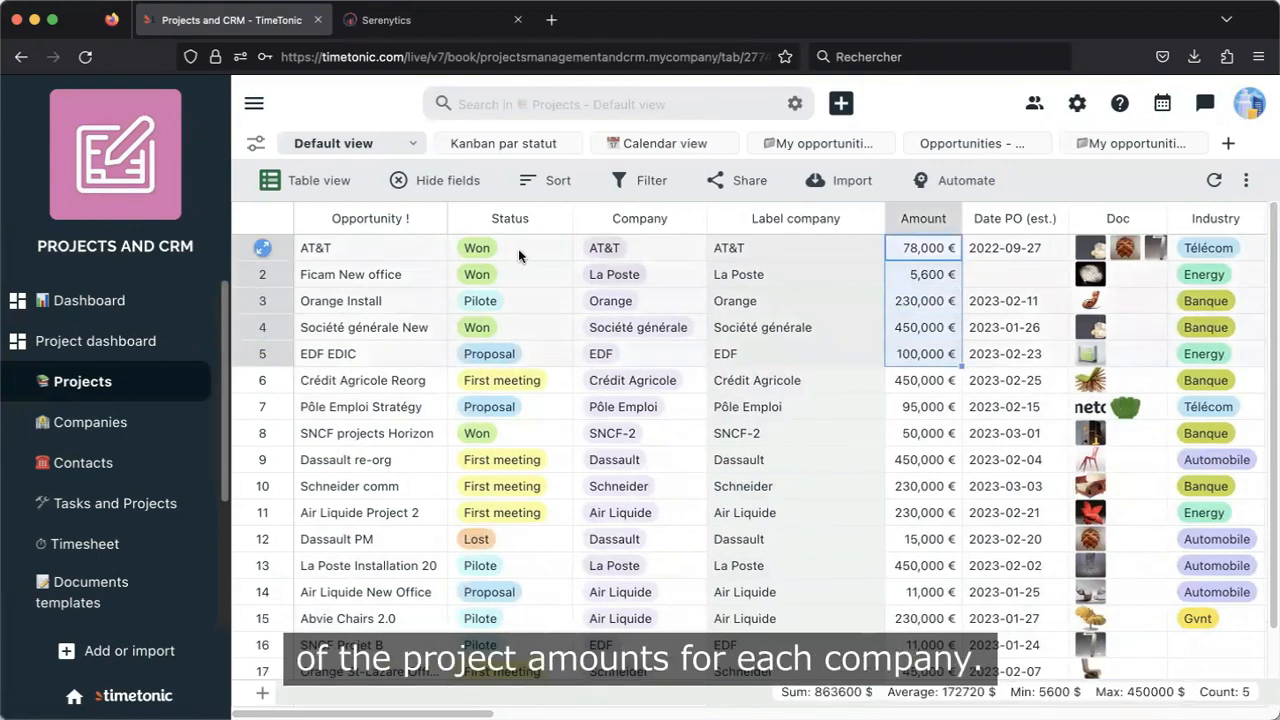
pyautogui.click(977, 111)
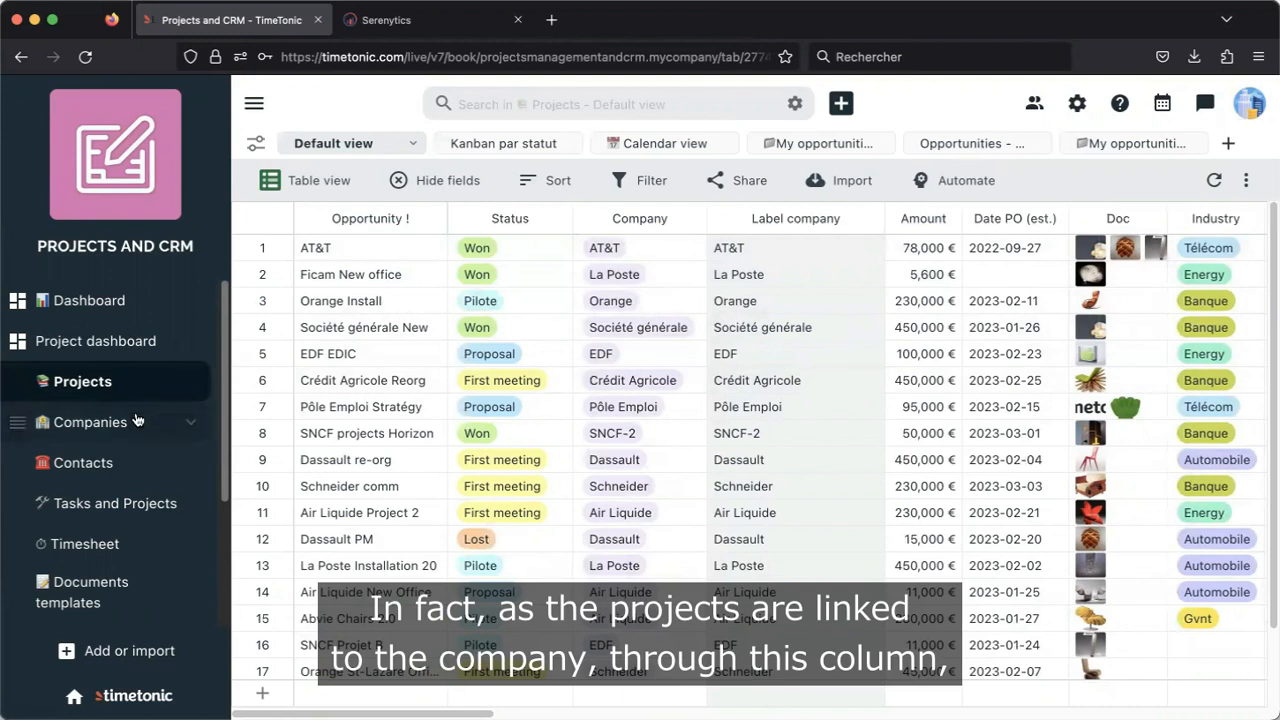
pyautogui.click(599, 217)
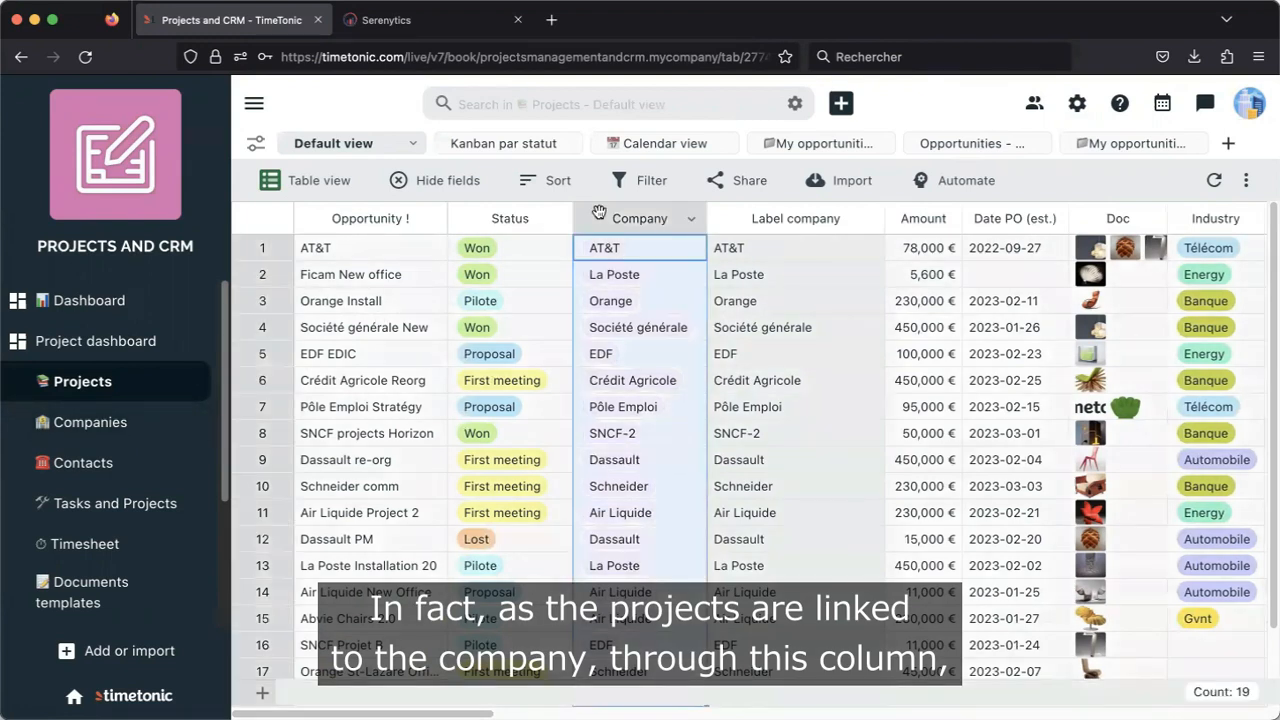
pyautogui.press('Escape')
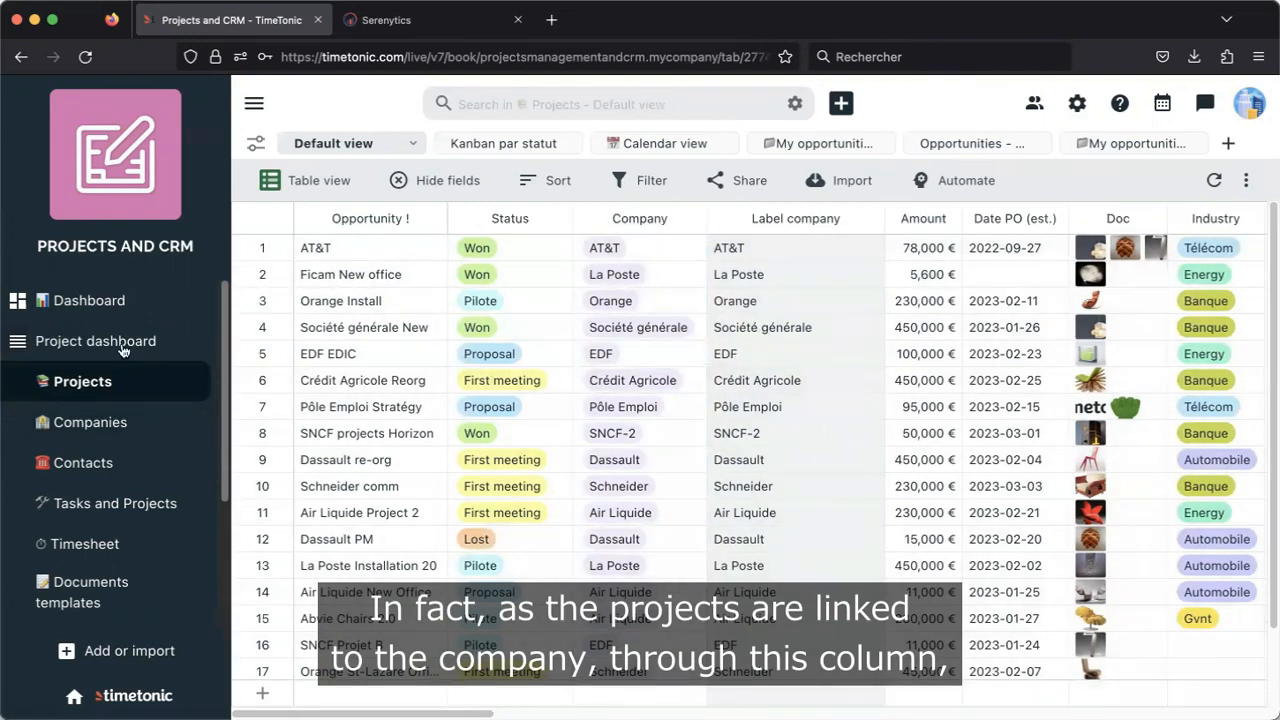
# Step: Open the Companies table and bring its Opportunities column into view
pyautogui.click(108, 422)
pyautogui.moveTo(400, 707); pyautogui.dragTo(903, 274)
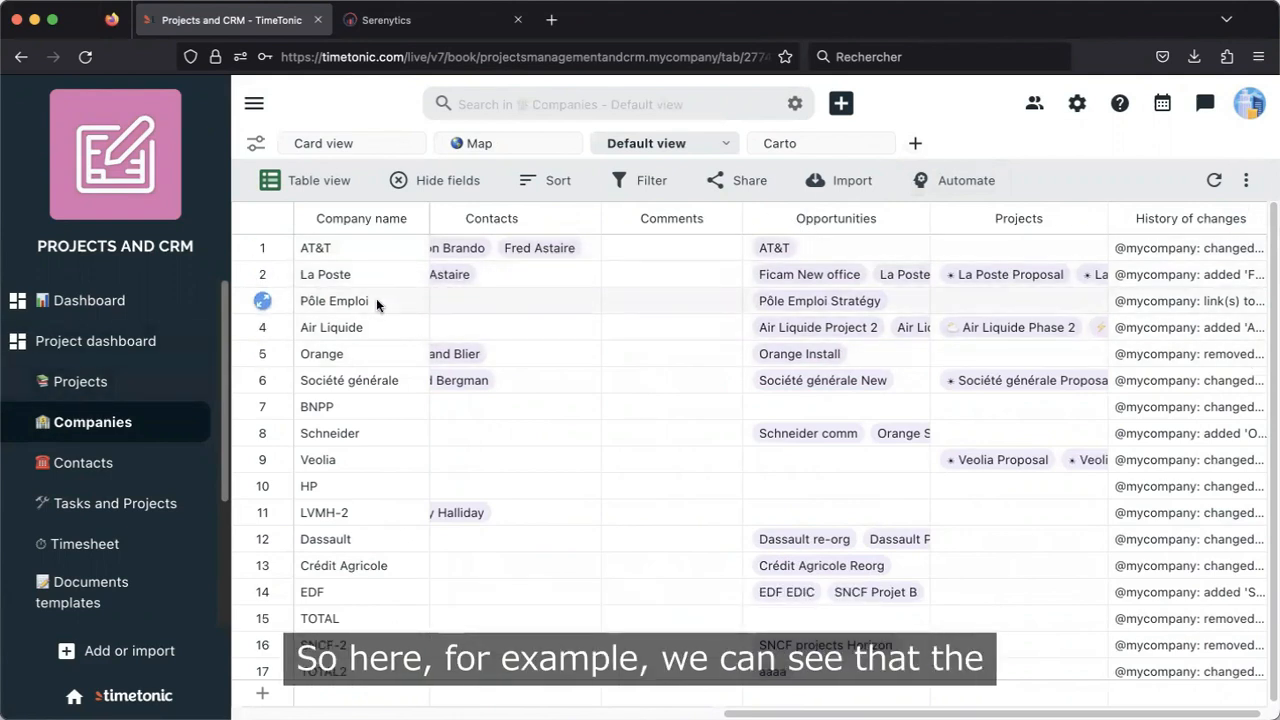
# Step: Open the La Poste company record, check the amounts of its linked opportunities, and close the record
pyautogui.click(264, 276)
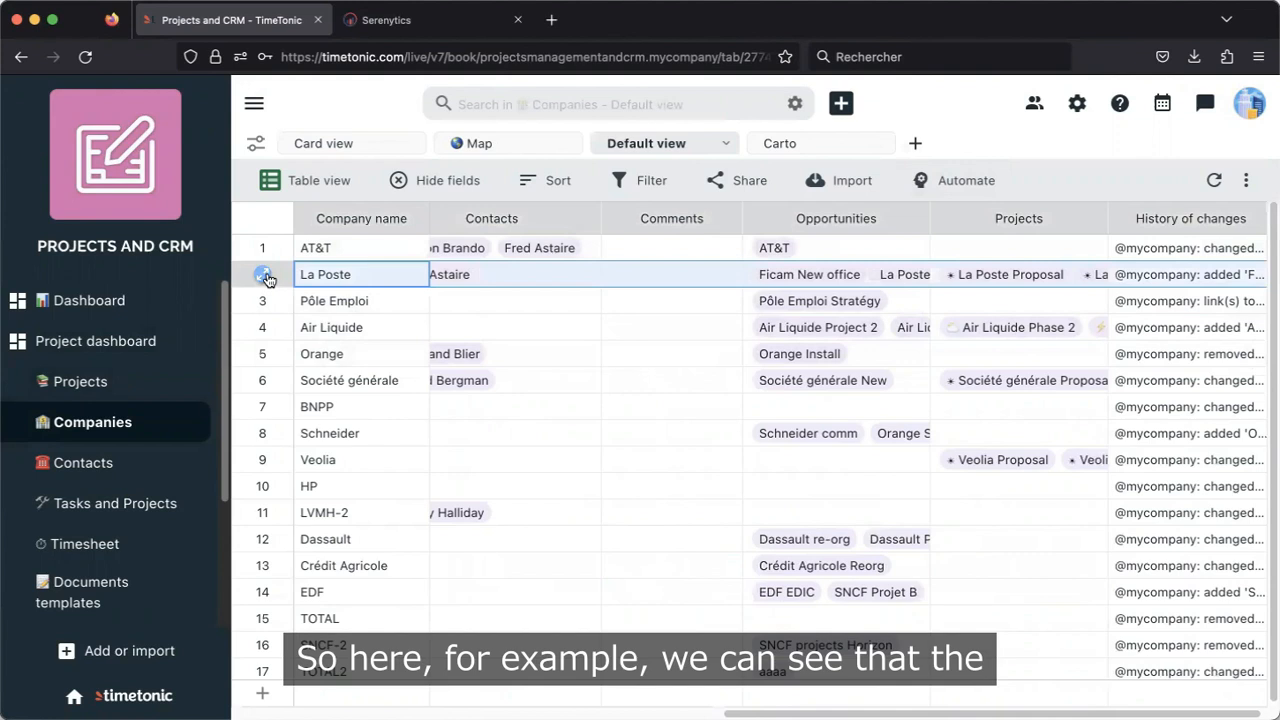
pyautogui.scroll(-10, 579, 383)
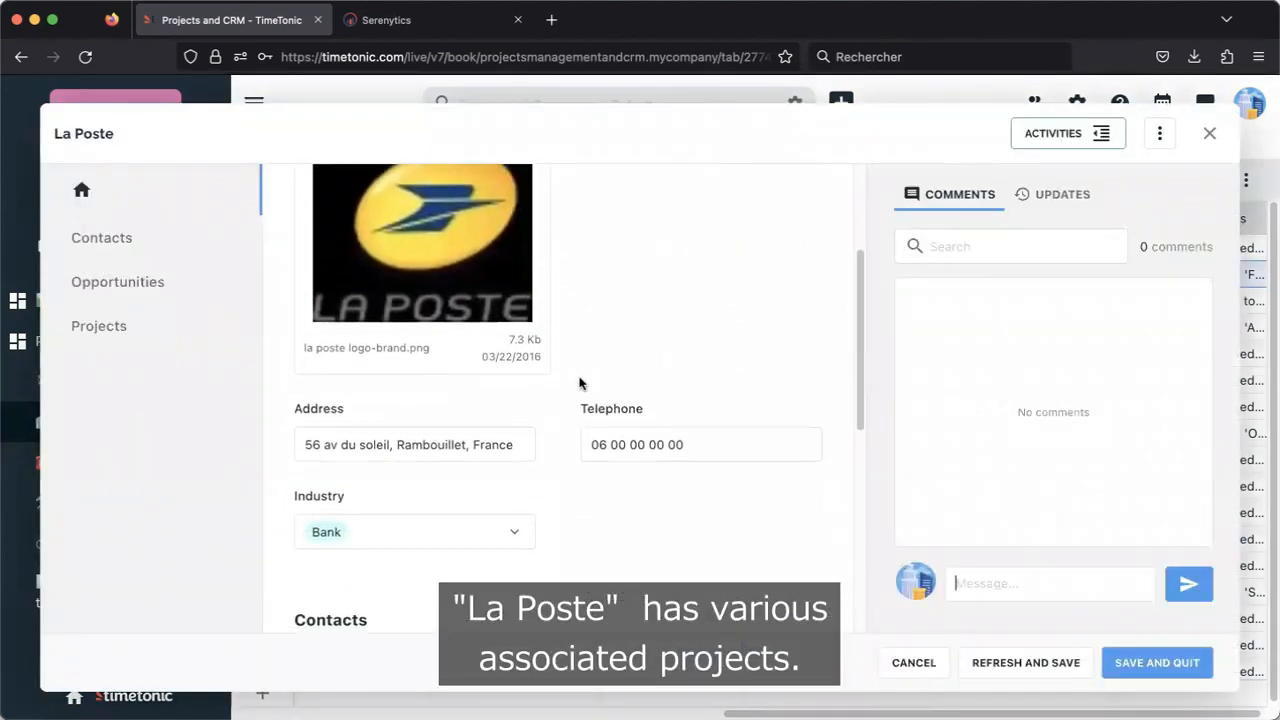
pyautogui.scroll(-2, 581, 483)
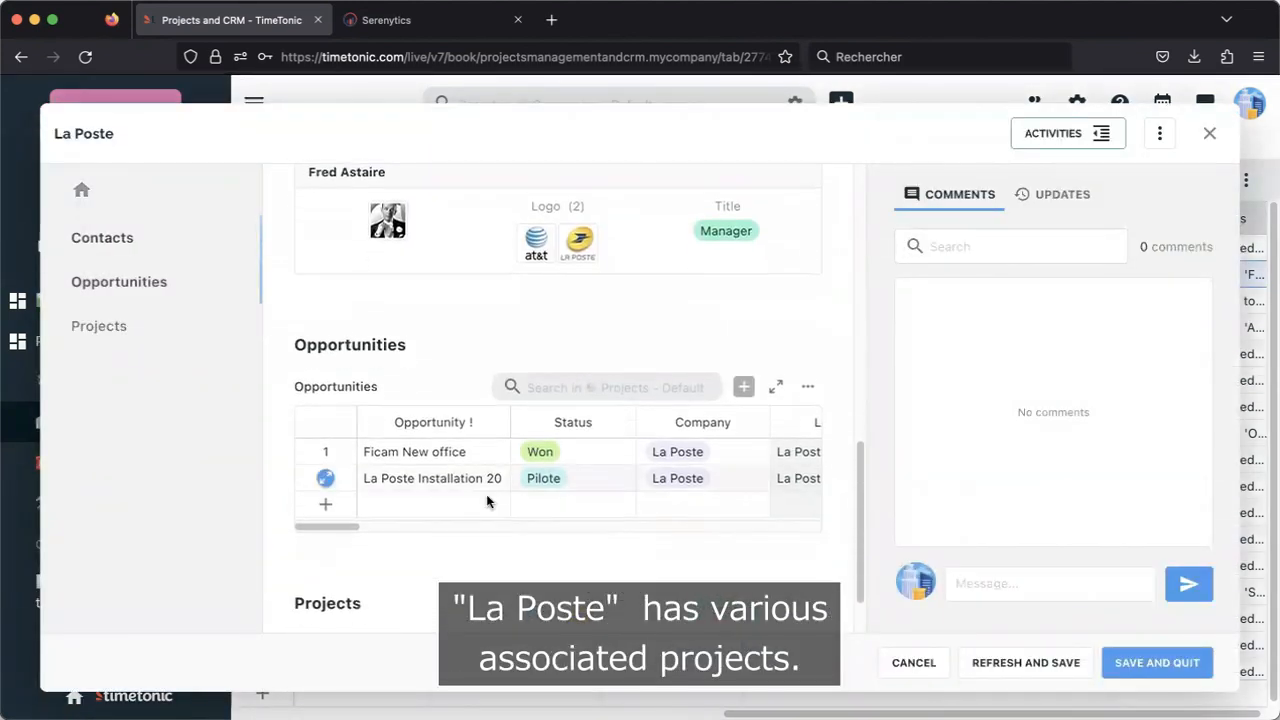
pyautogui.moveTo(335, 521); pyautogui.dragTo(392, 521)
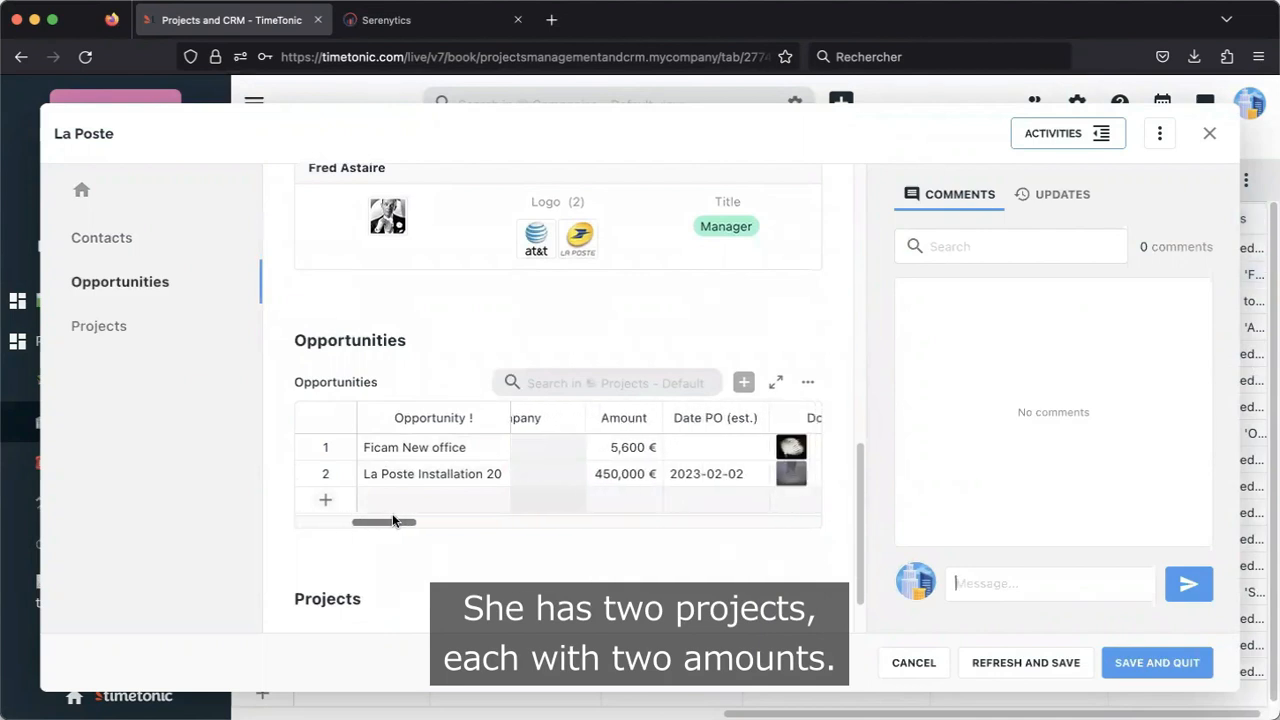
pyautogui.moveTo(620, 447); pyautogui.dragTo(610, 474)
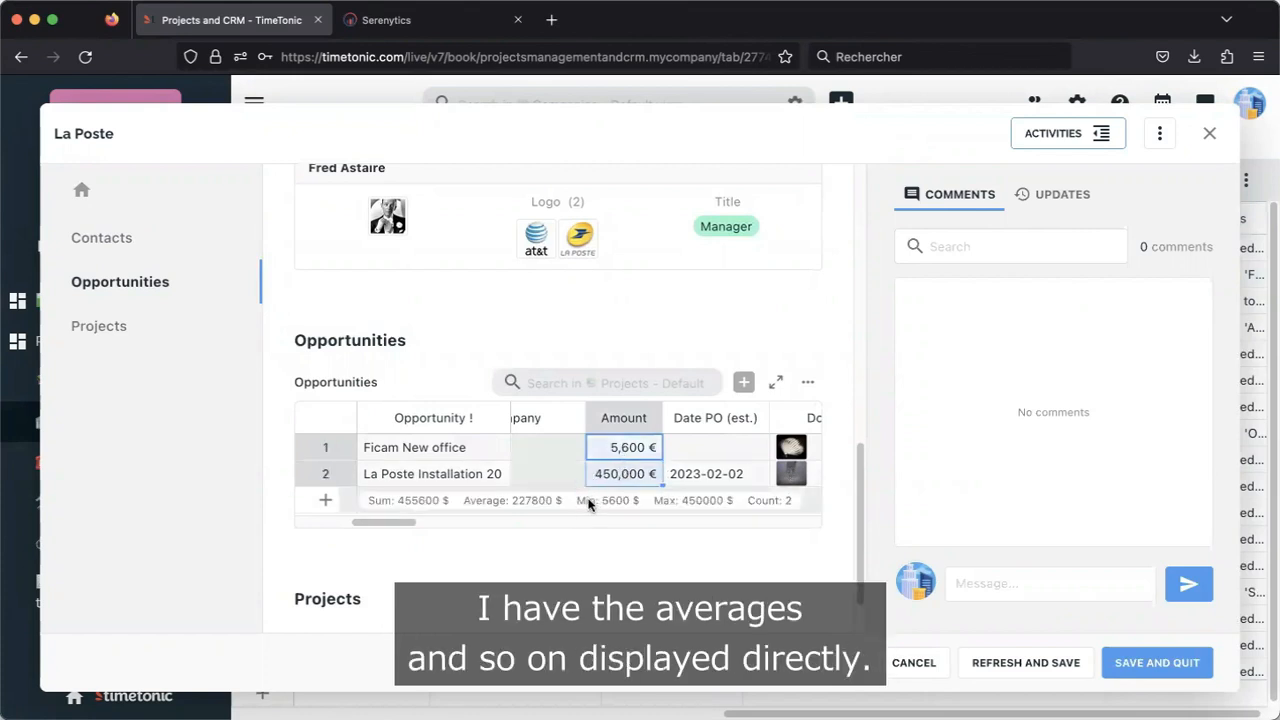
pyautogui.click(288, 354)
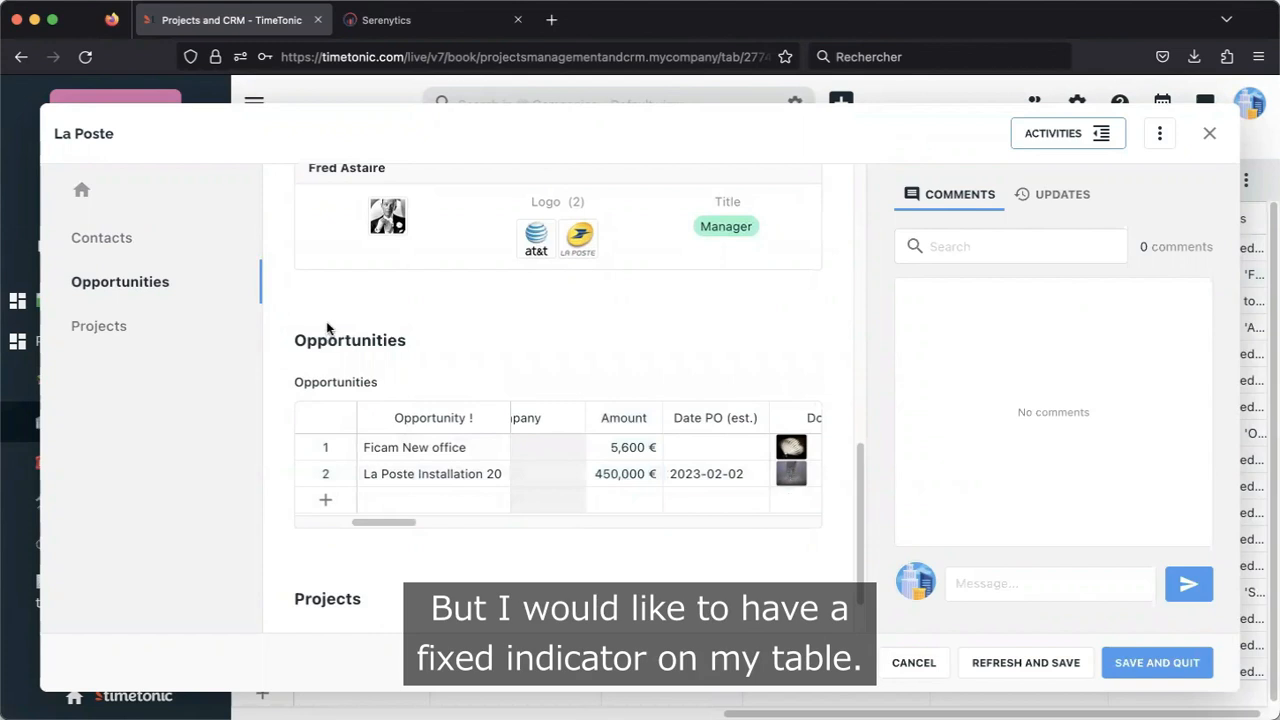
pyautogui.click(1209, 133)
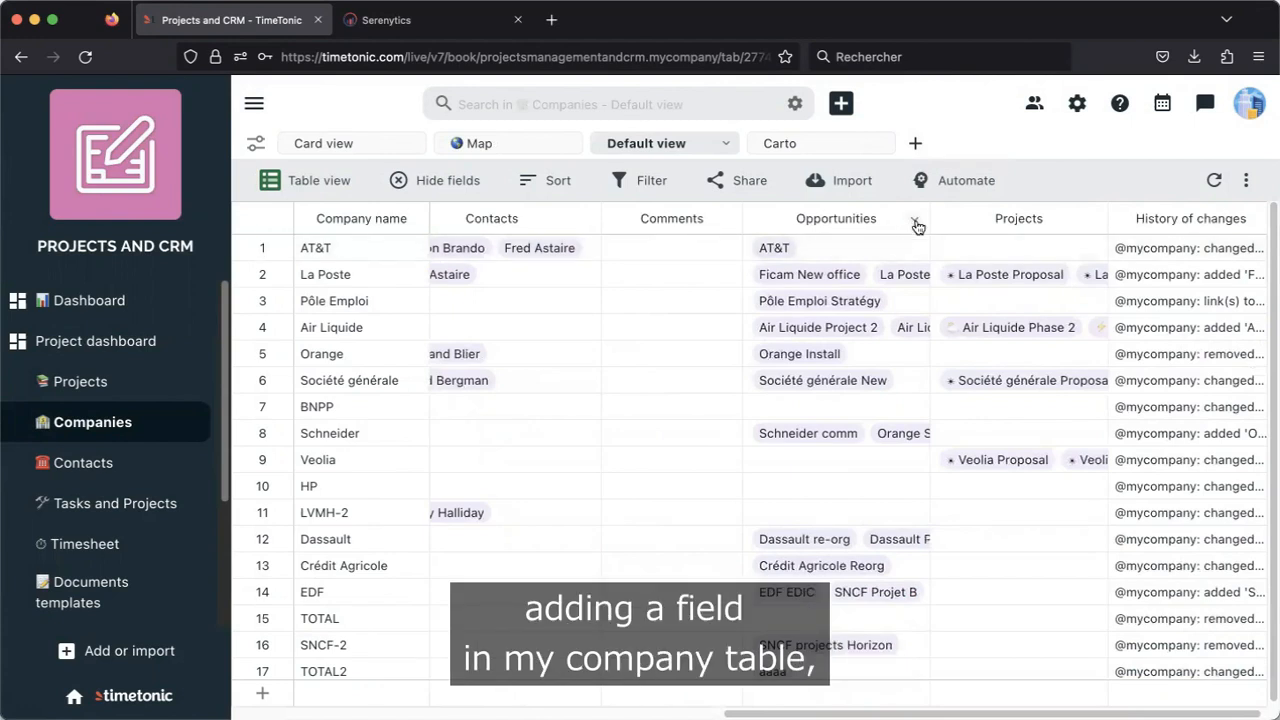
# Step: Start a new field directly after Opportunities, named "L° amount project", with the type Column from a linked table
pyautogui.click(917, 226)
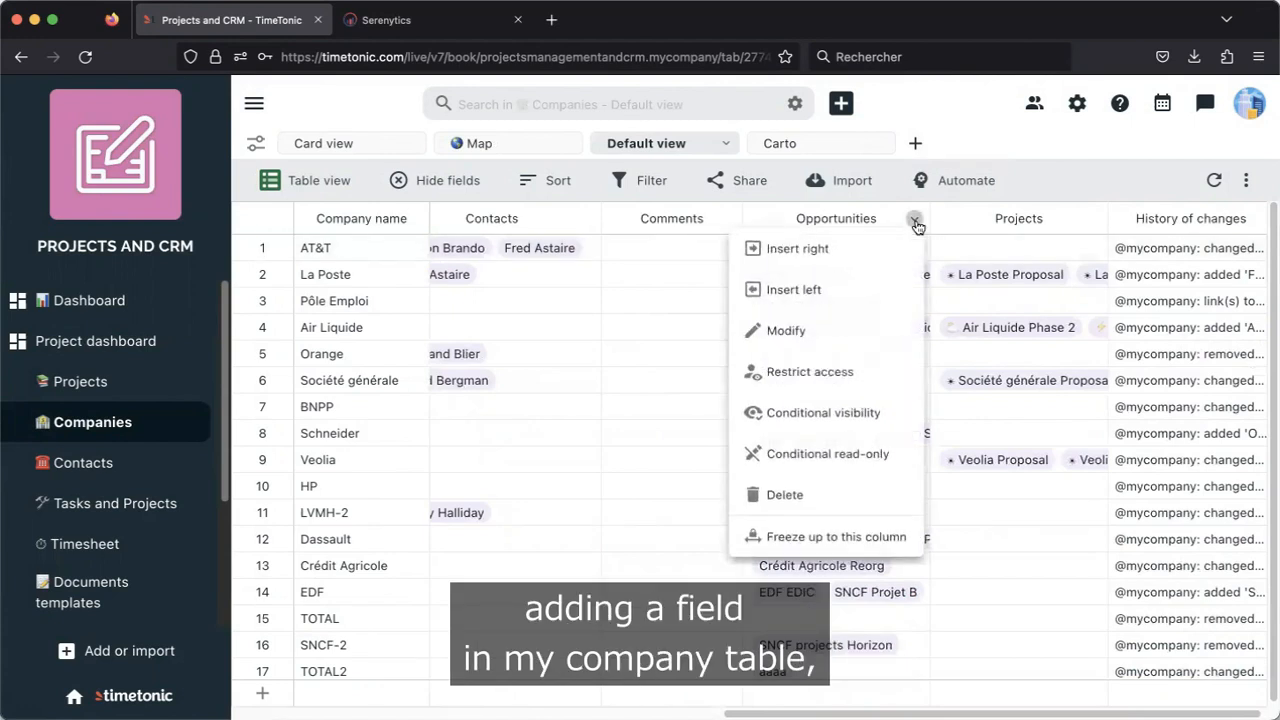
pyautogui.click(886, 248)
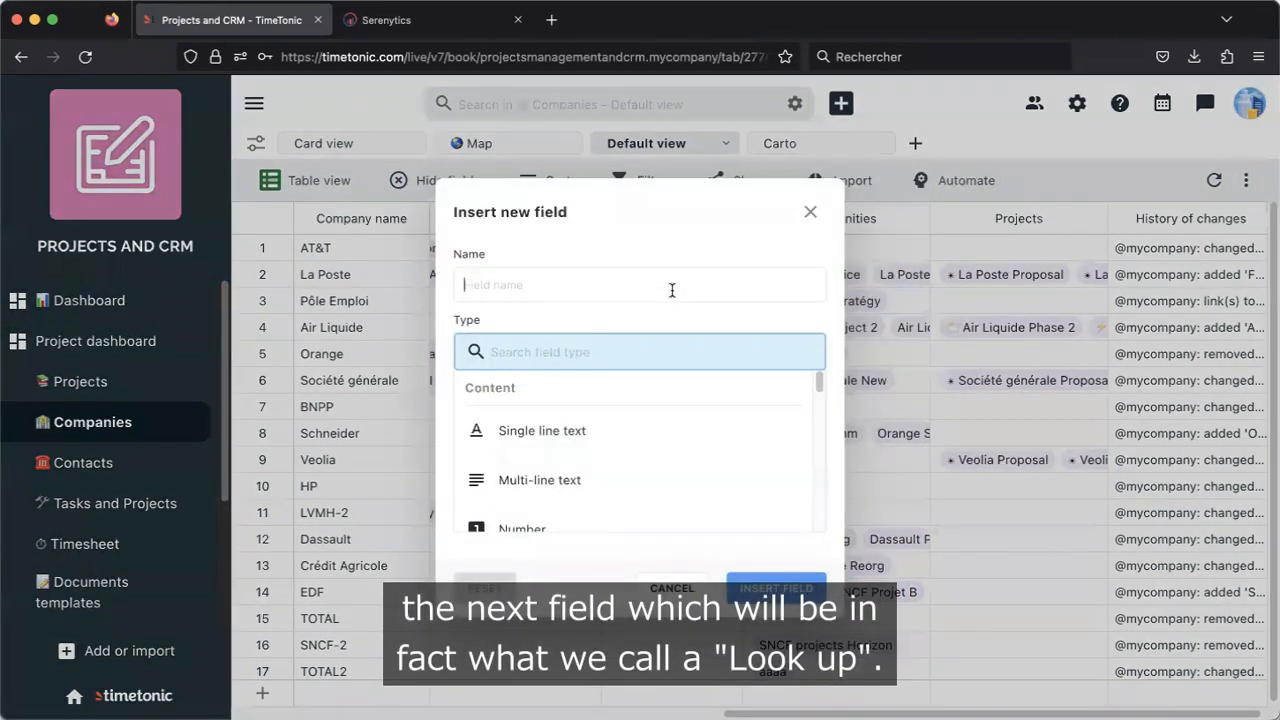
pyautogui.write('Lo')
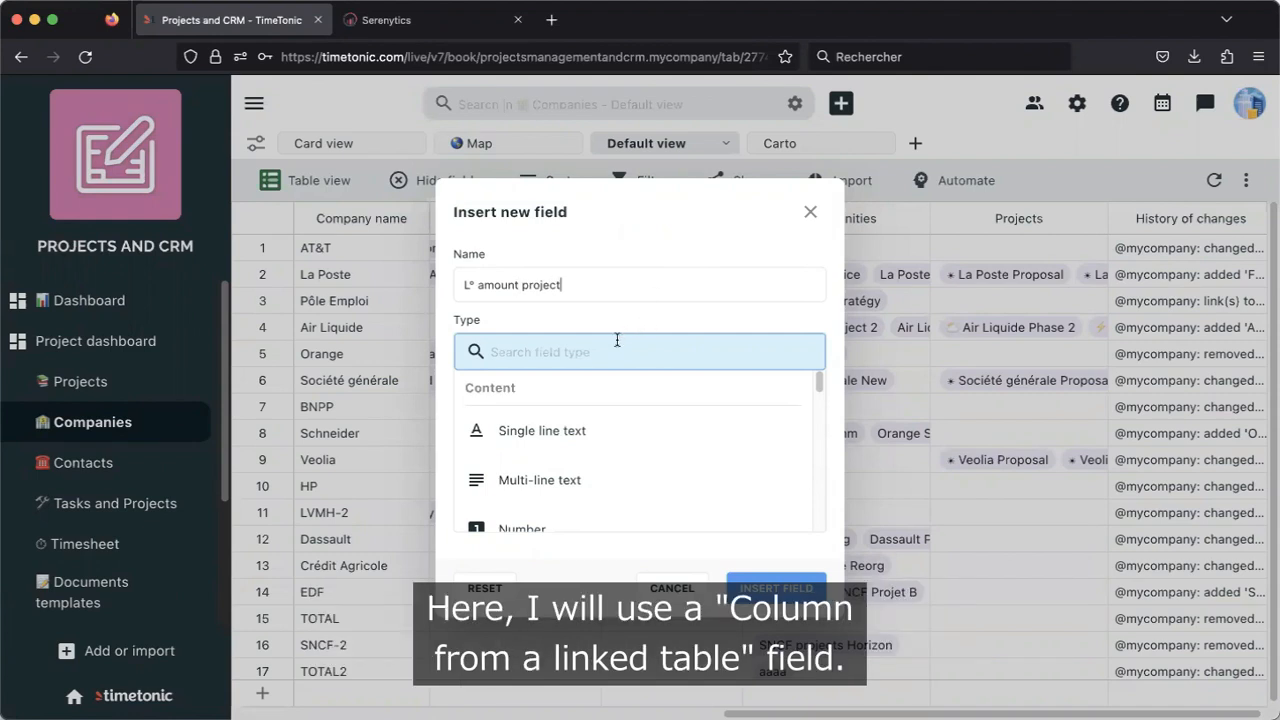
pyautogui.scroll(-5, 639, 474)
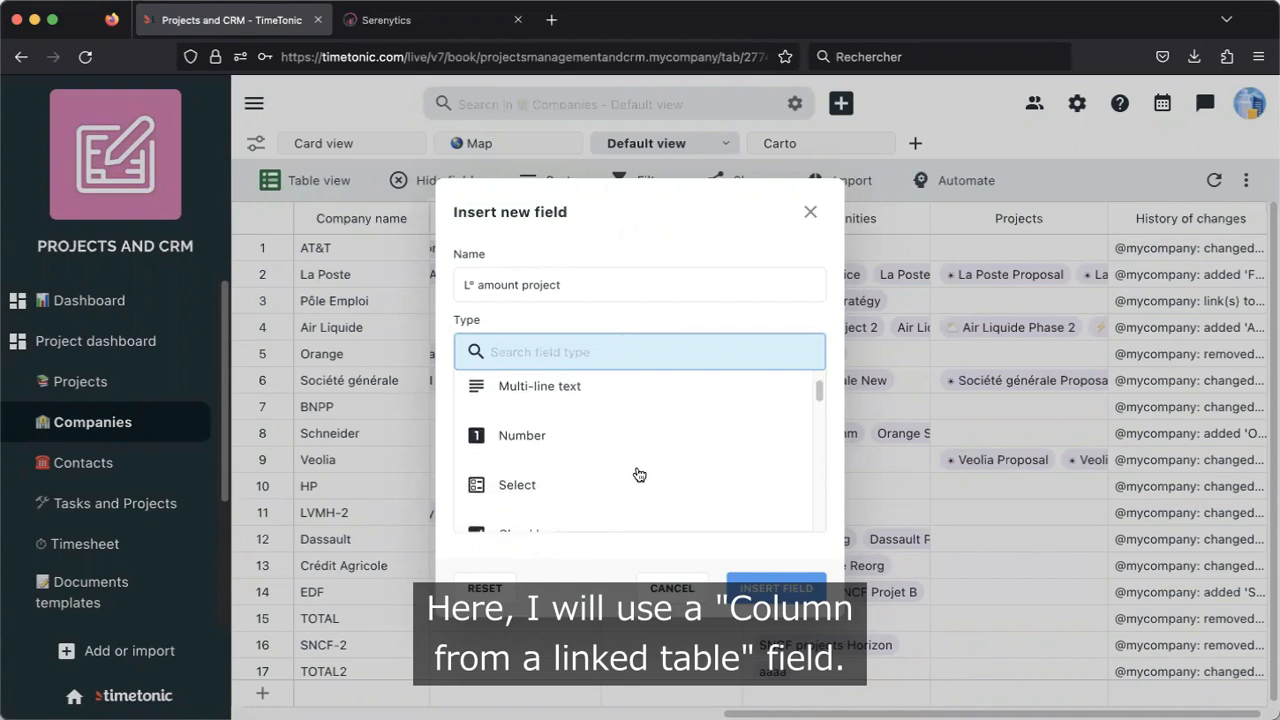
pyautogui.scroll(-8, 639, 474)
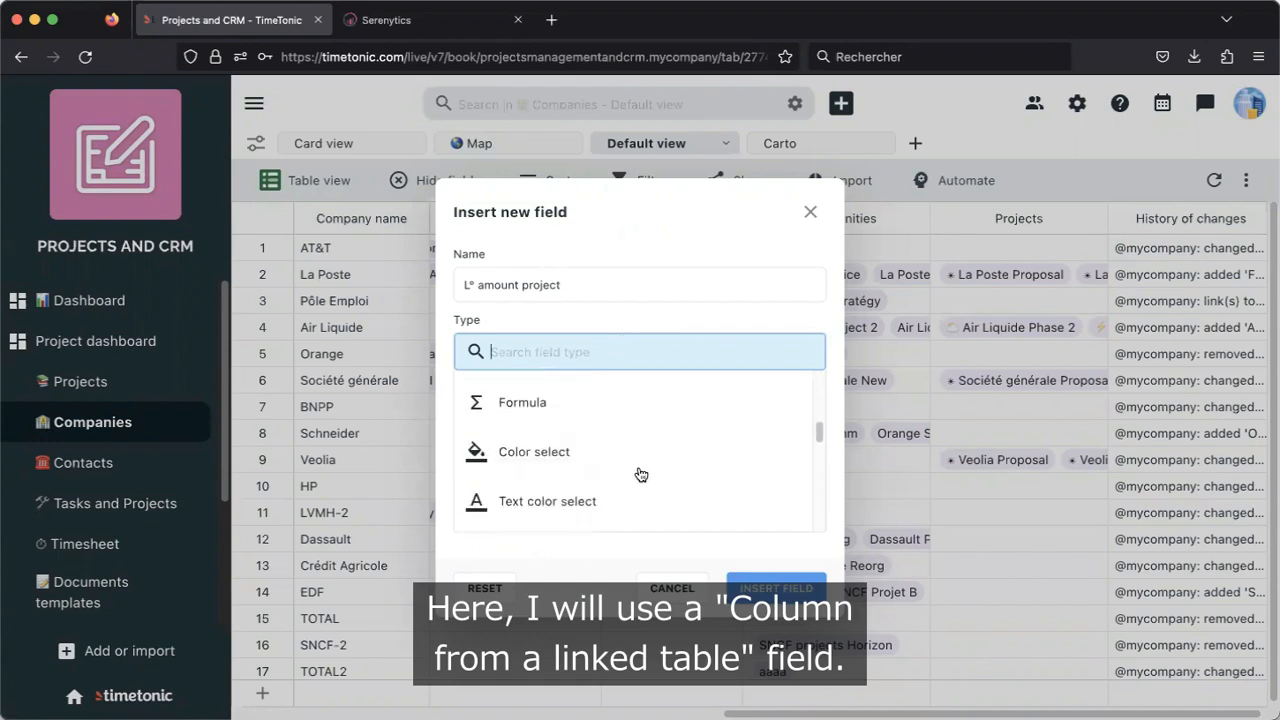
pyautogui.scroll(-2, 640, 472)
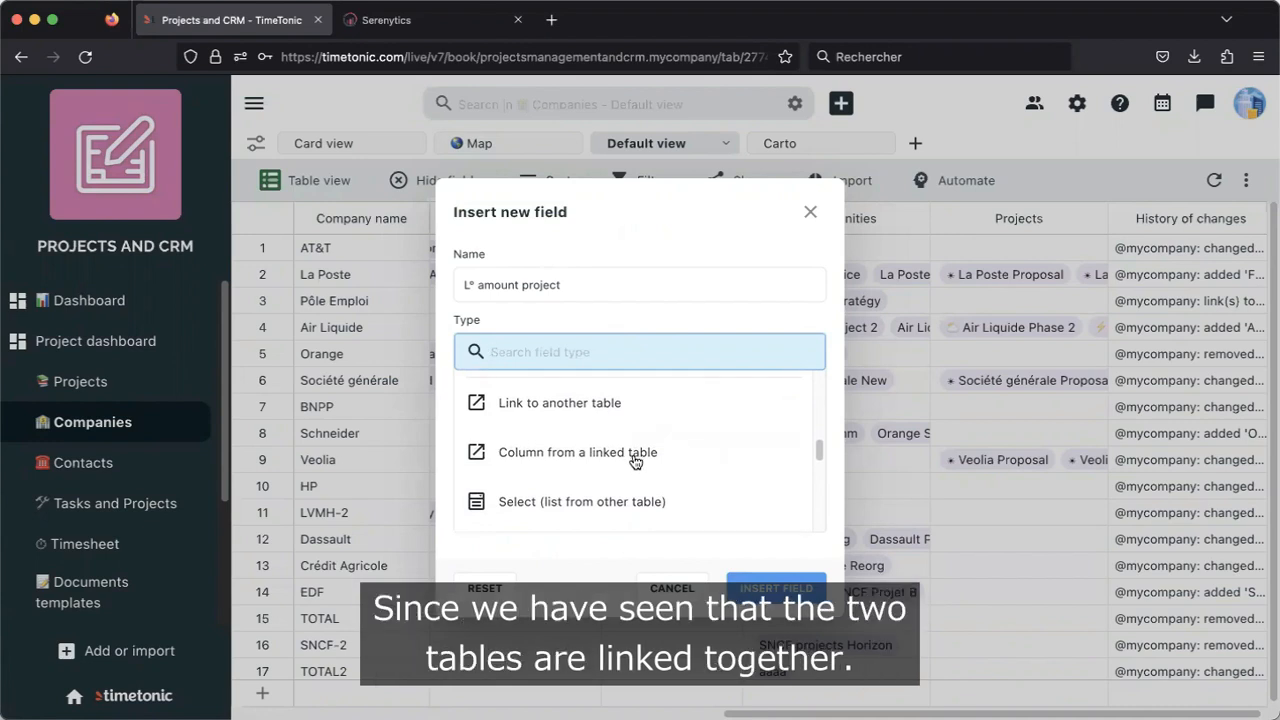
pyautogui.click(541, 452)
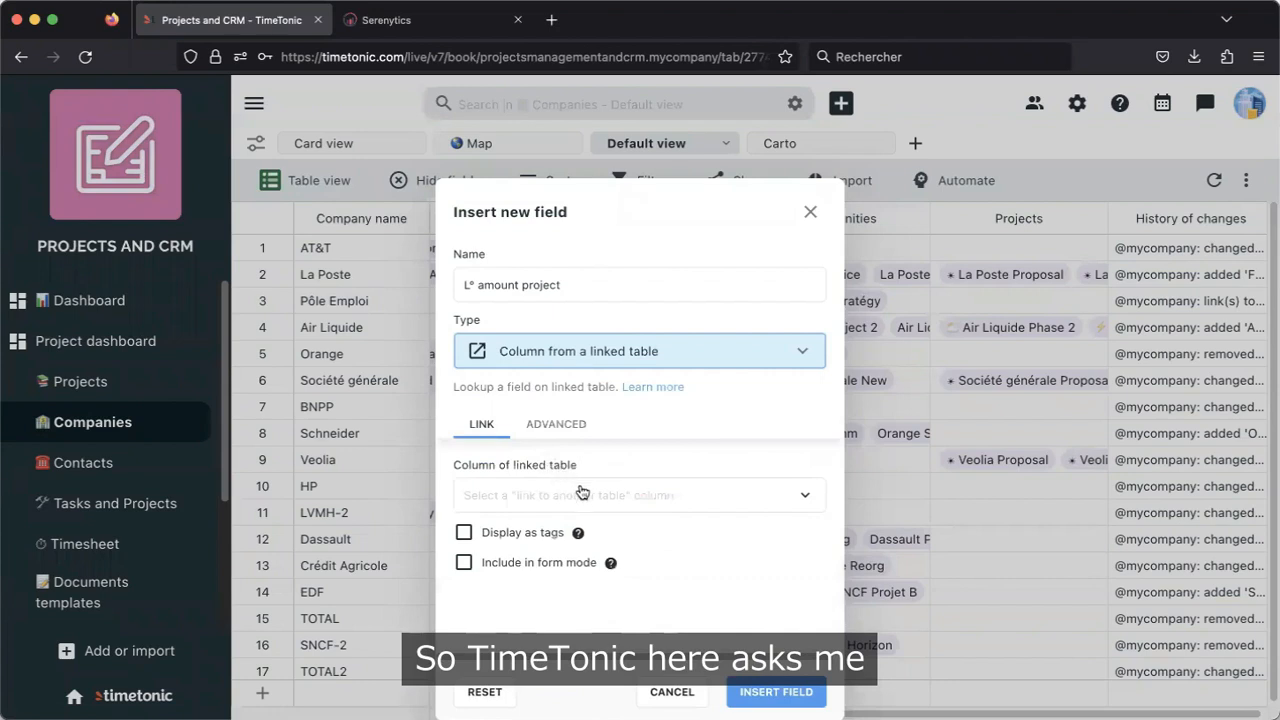
# Step: Set the lookup's link column to Opportunities and its source column in Projects to Amount
pyautogui.click(582, 491)
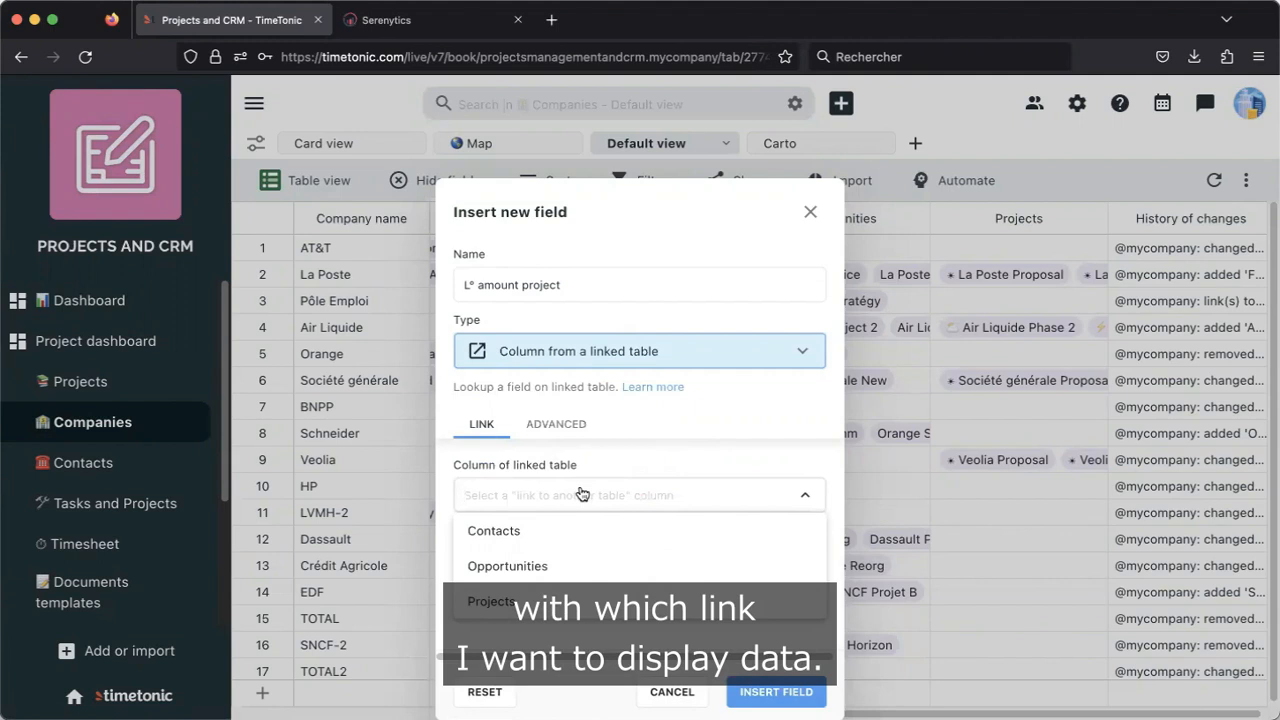
pyautogui.click(562, 565)
pyautogui.scroll(-2, 621, 522)
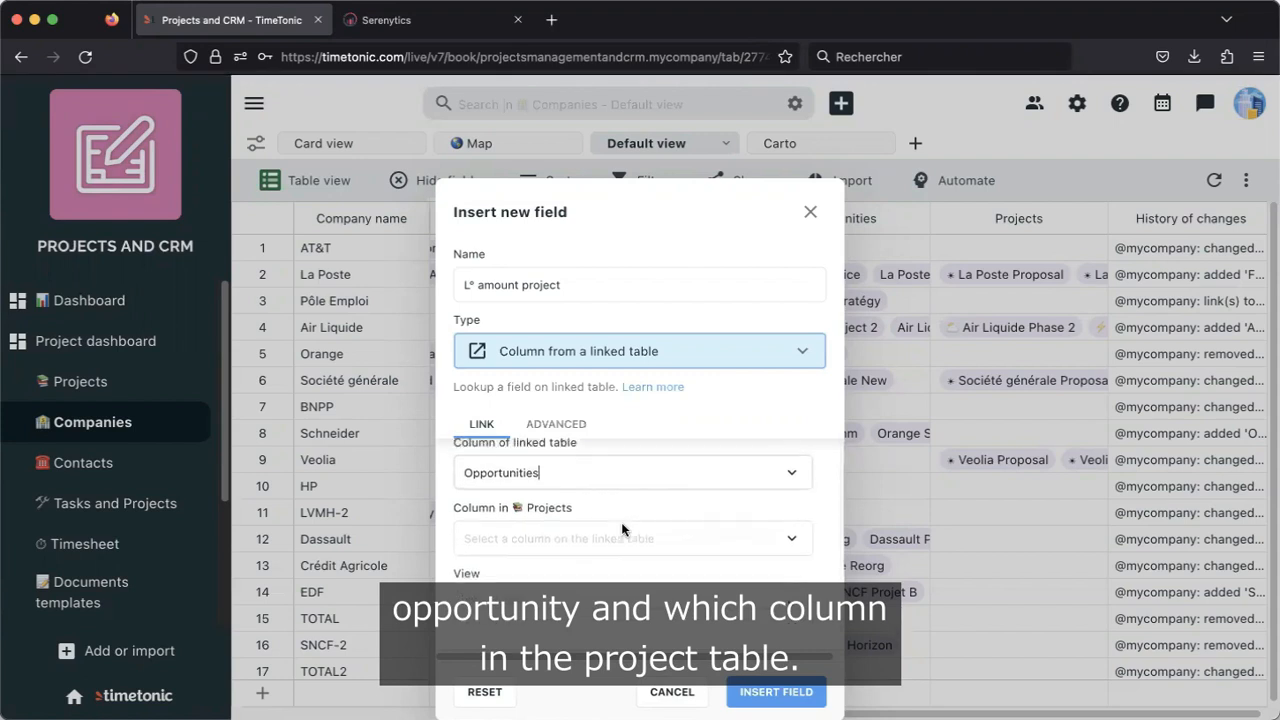
pyautogui.scroll(-1, 621, 522)
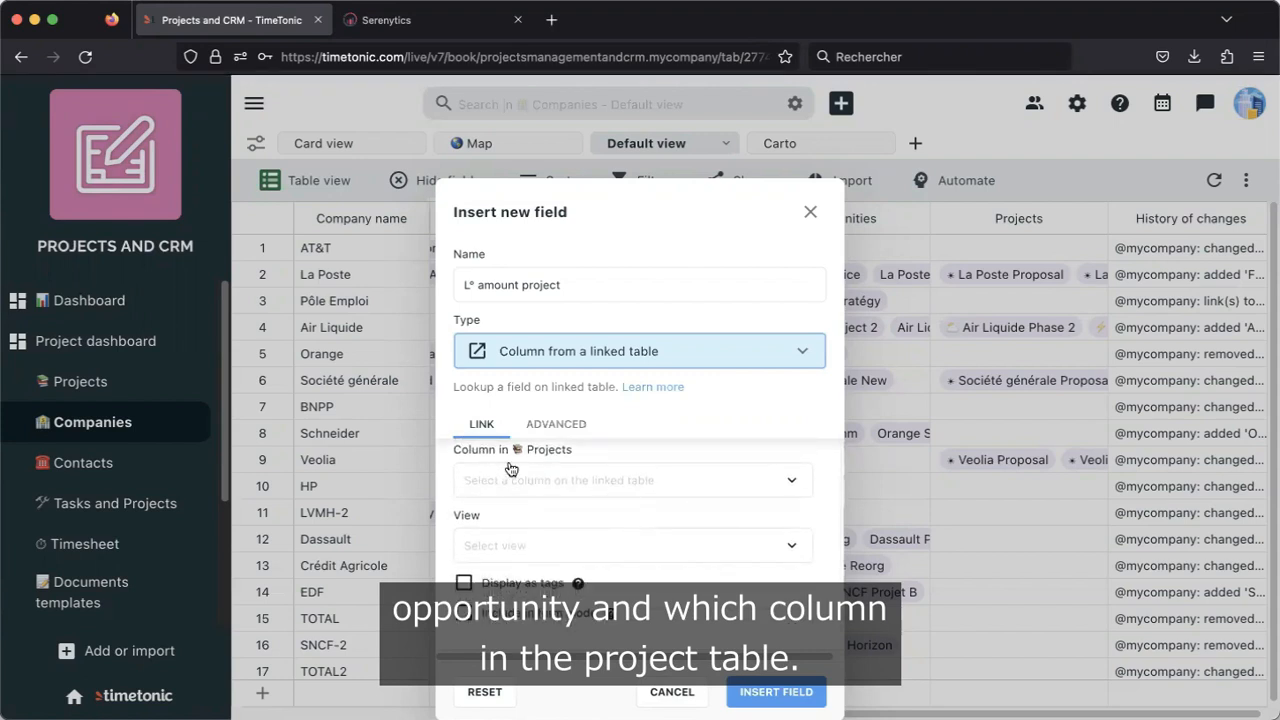
pyautogui.scroll(2, 530, 495)
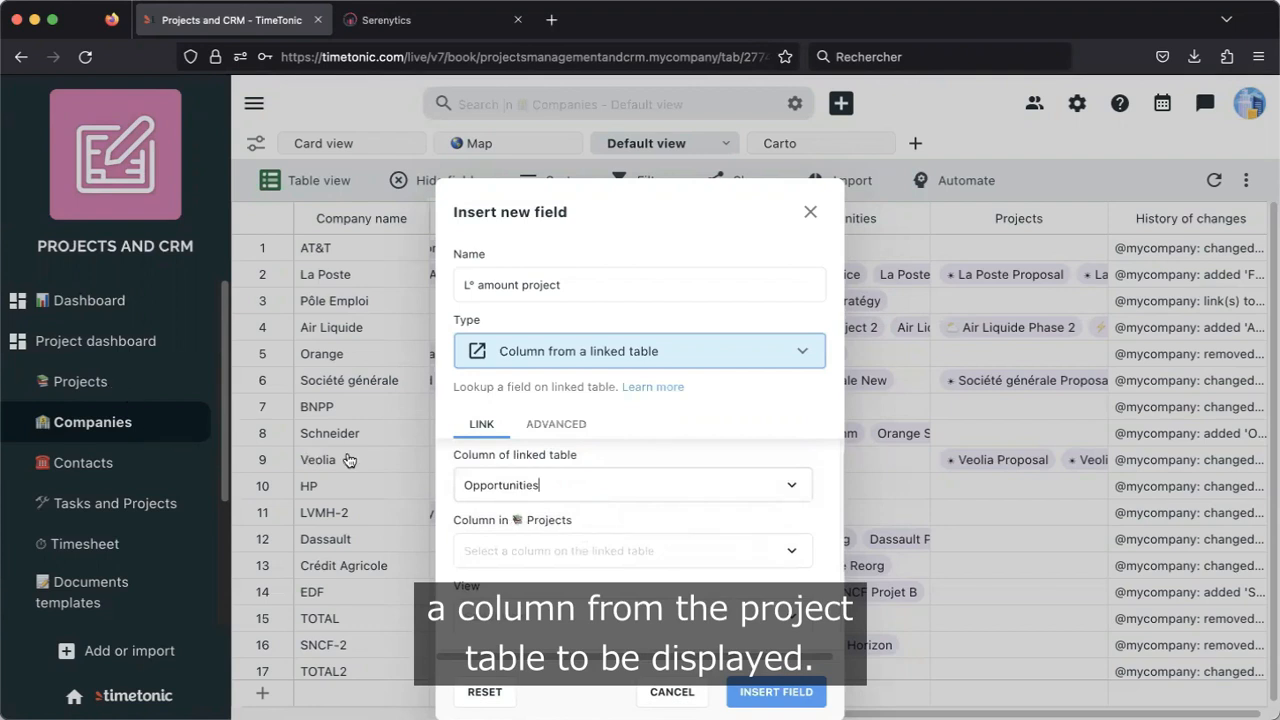
pyautogui.click(580, 552)
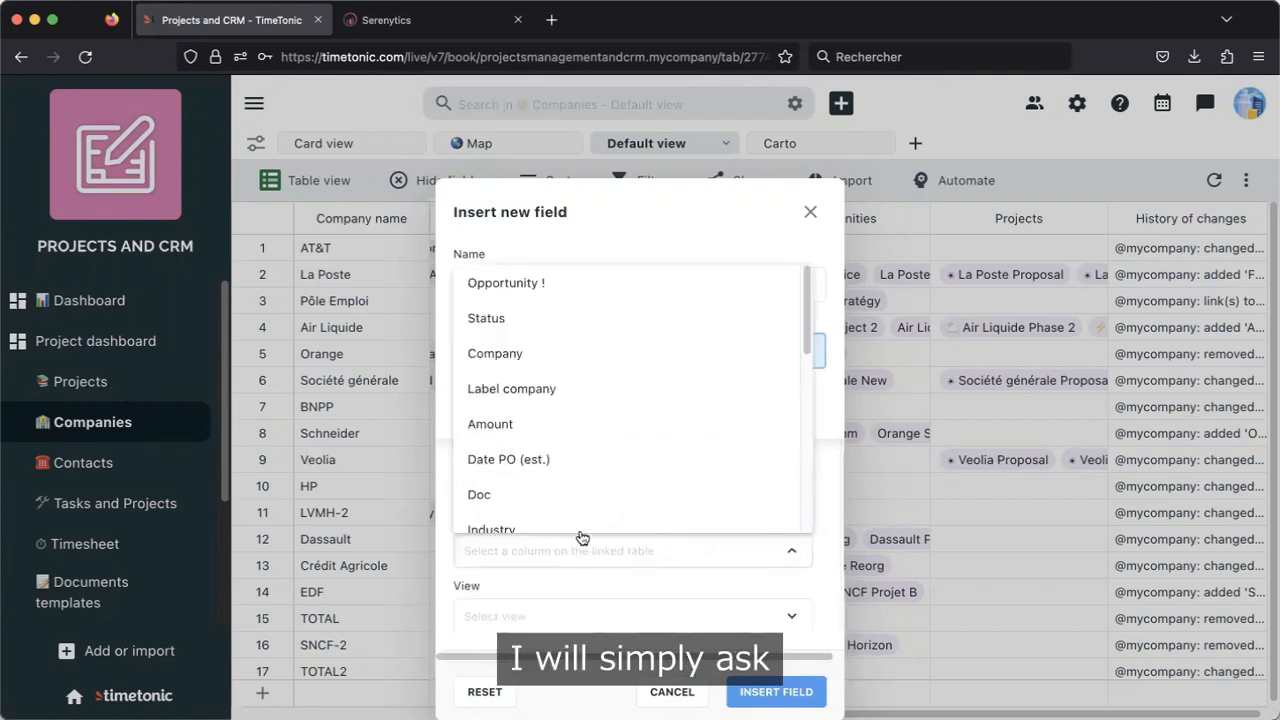
pyautogui.scroll(-1, 578, 382)
pyautogui.click(558, 380)
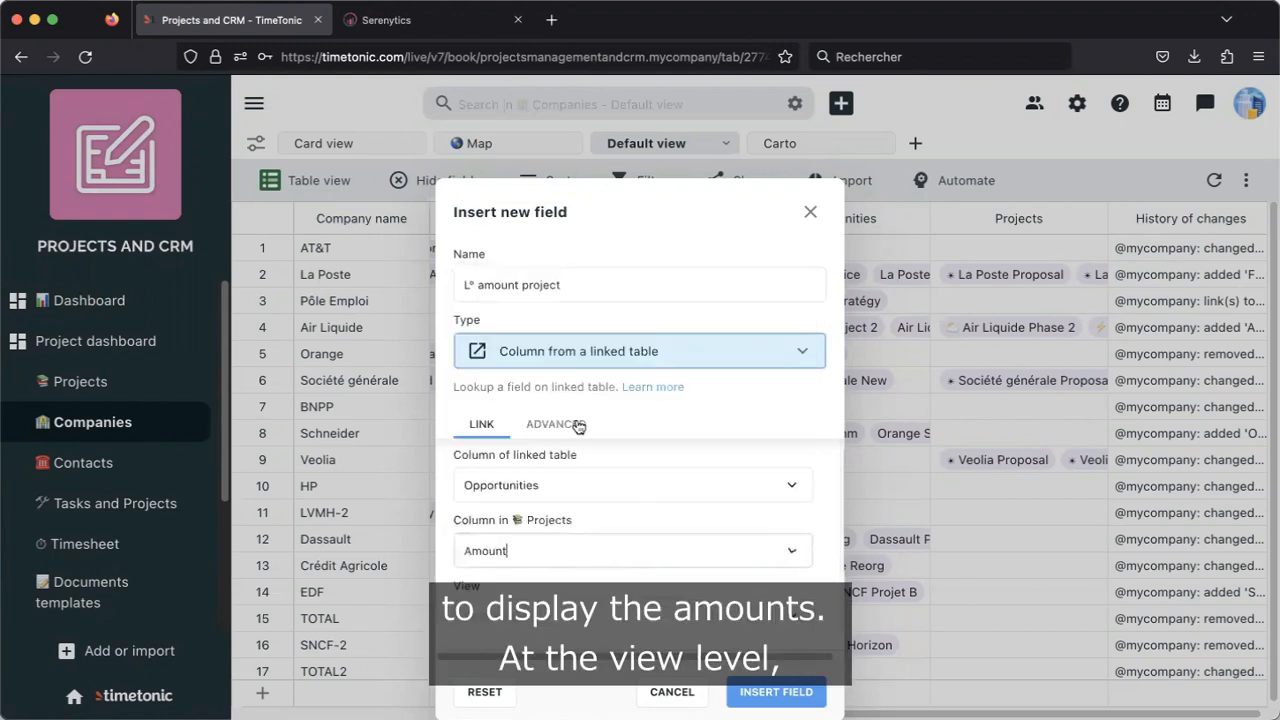
# Step: Set the lookup's view to Default view and insert the field into the Companies table
pyautogui.scroll(-2, 608, 525)
pyautogui.click(608, 549)
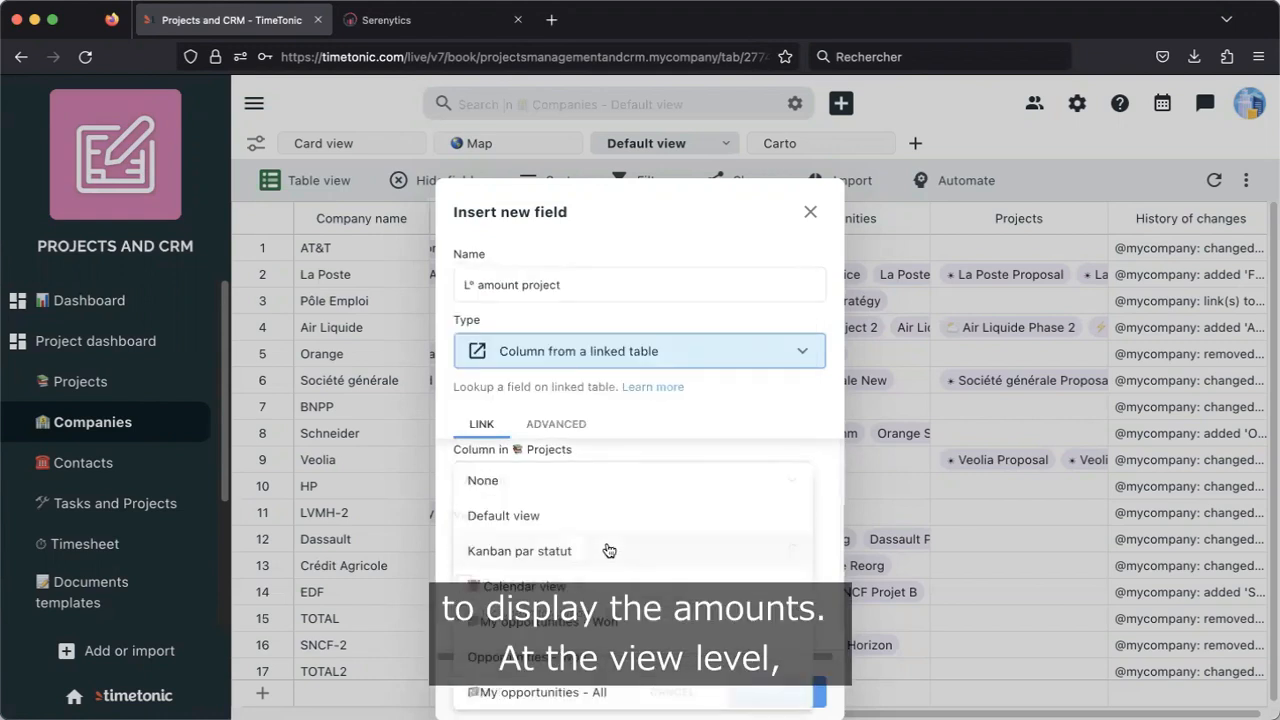
pyautogui.click(588, 520)
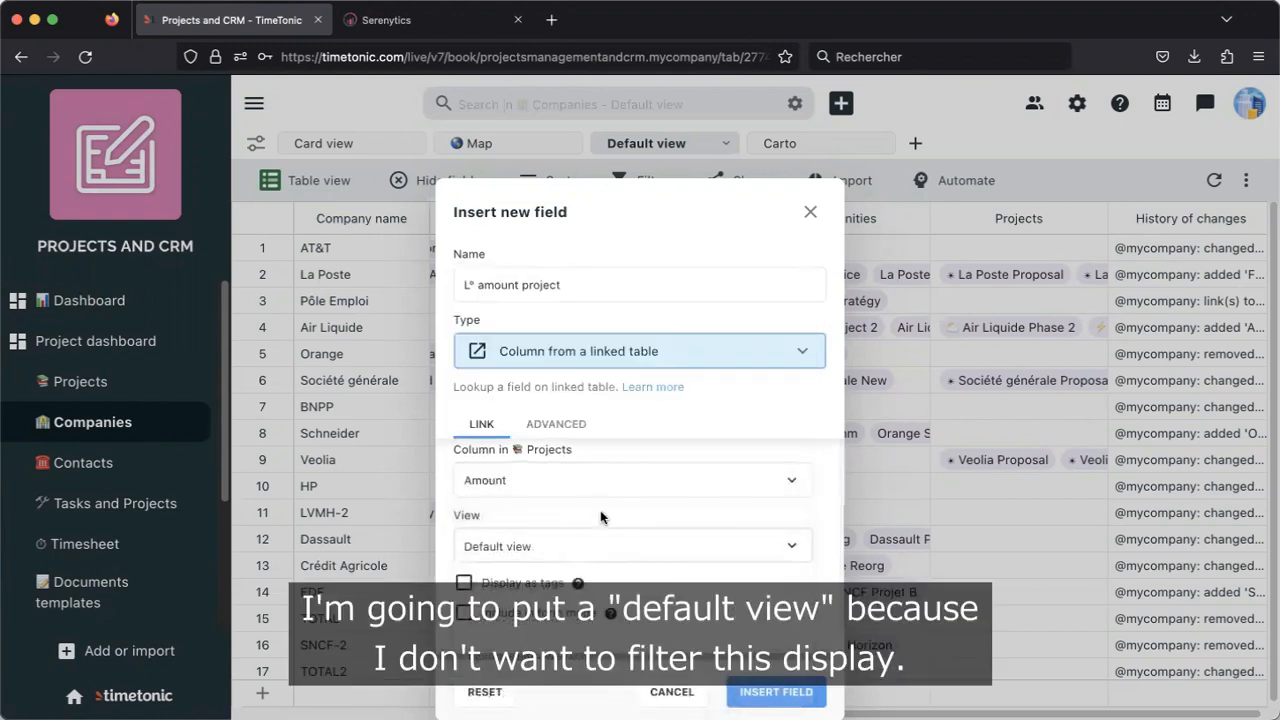
pyautogui.scroll(1, 600, 517)
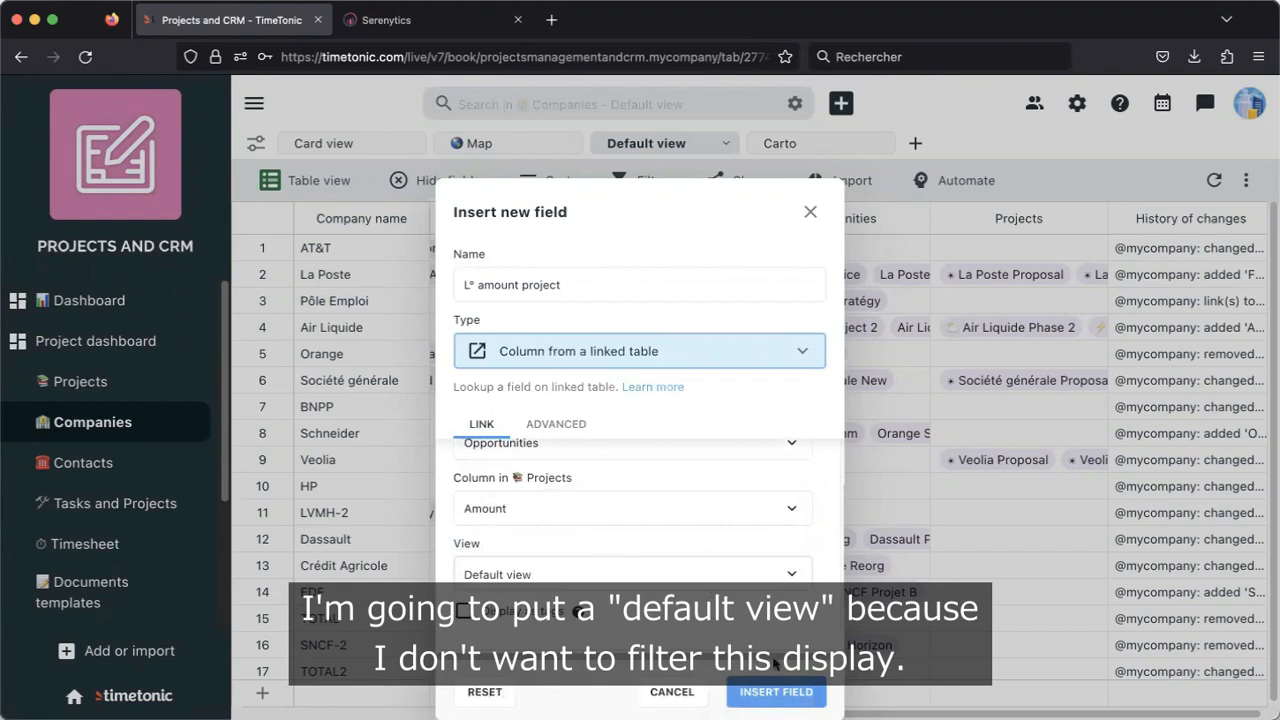
pyautogui.click(777, 690)
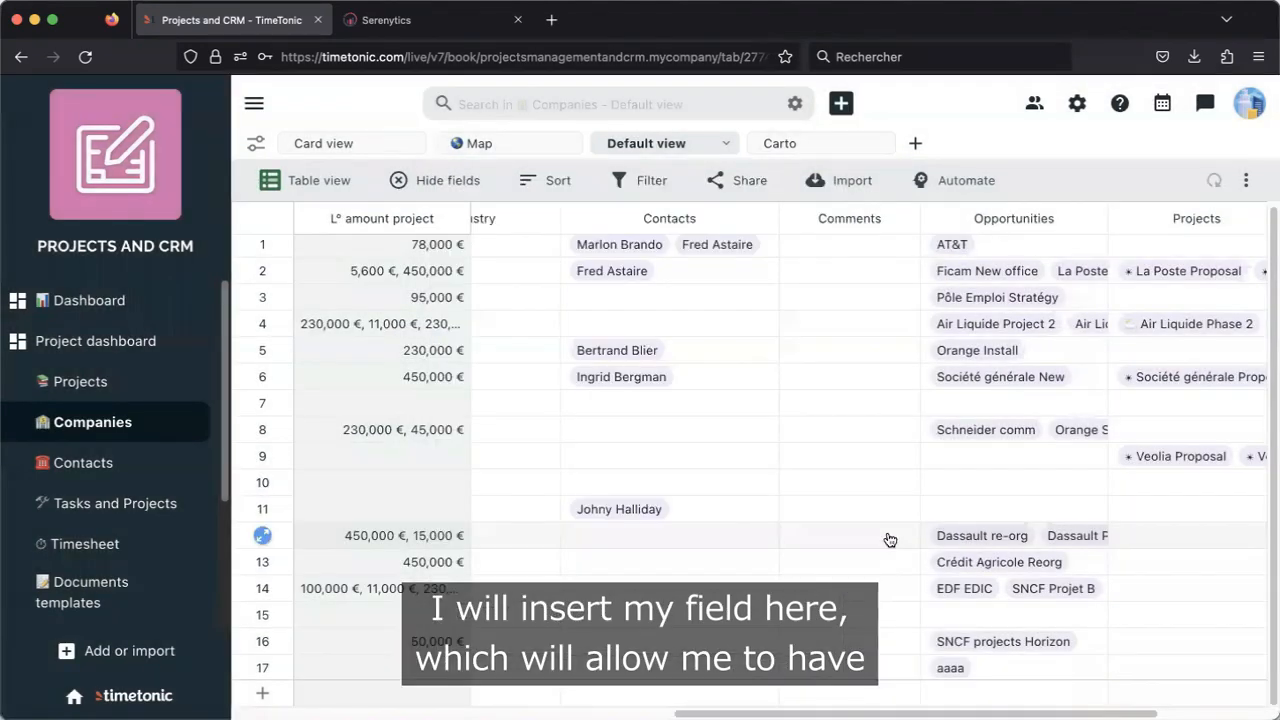
# Step: Examine the L° amount project values of the first four companies
pyautogui.moveTo(1044, 245); pyautogui.dragTo(1046, 333)
pyautogui.click(1046, 333)
pyautogui.click(1088, 182)
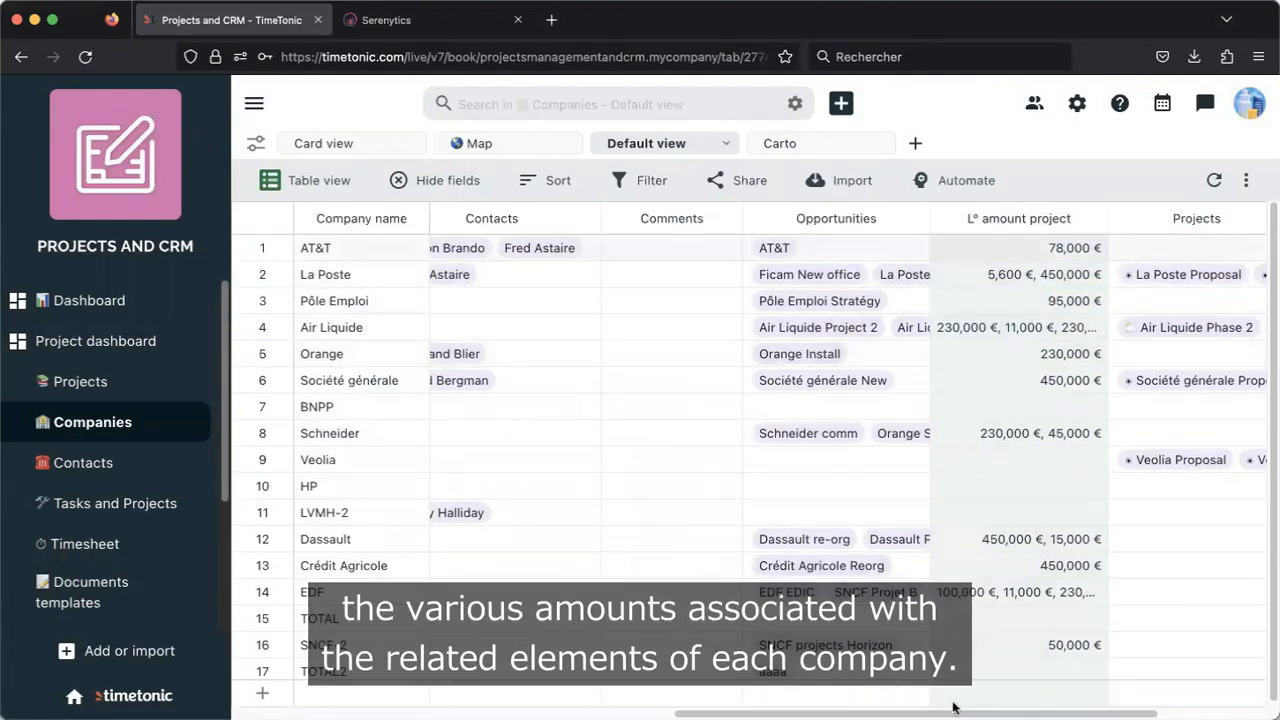
# Step: Start a new field directly after L° amount project, named "Total amount project", with the type Formula
pyautogui.hscroll(4, 953, 707)
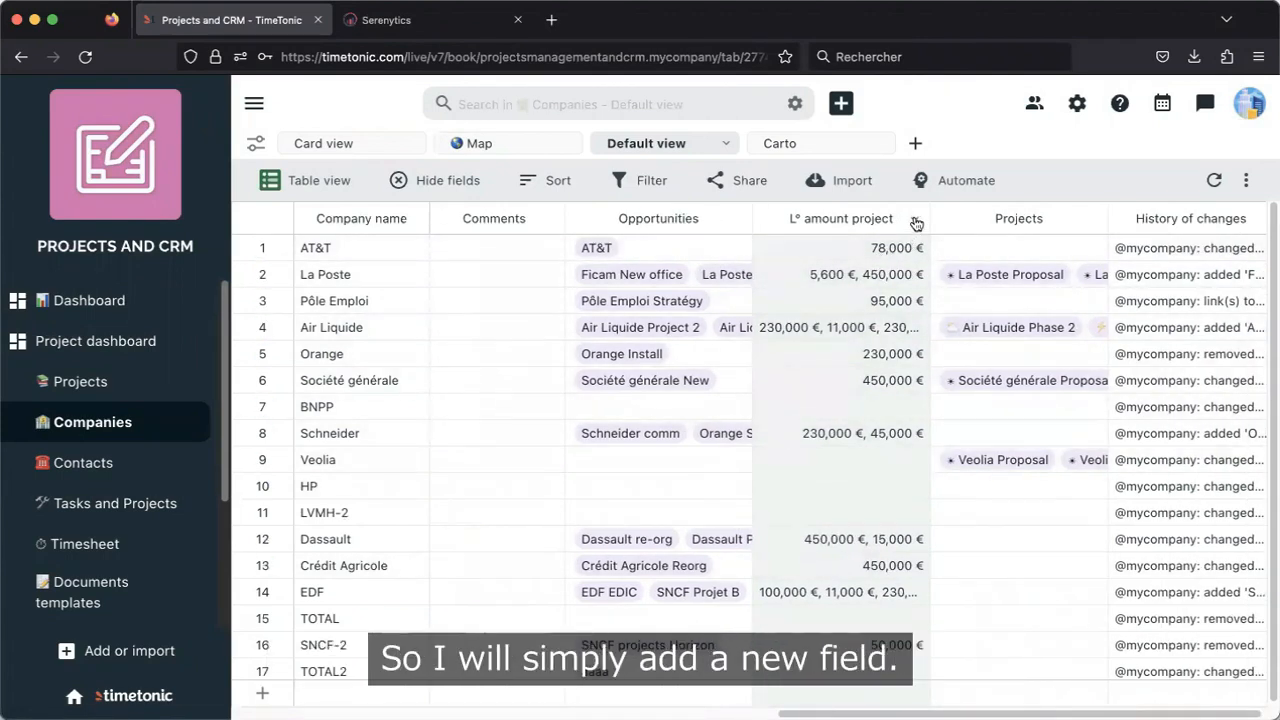
pyautogui.click(915, 222)
pyautogui.click(834, 242)
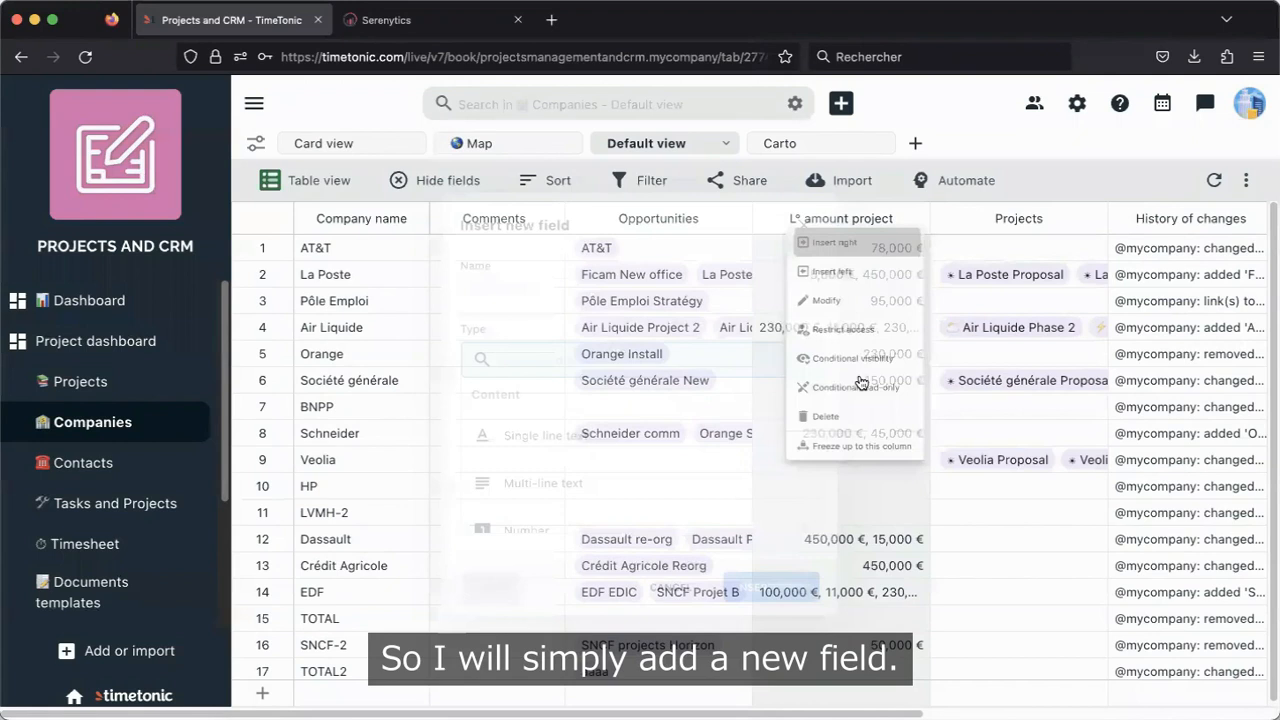
pyautogui.write('Total')
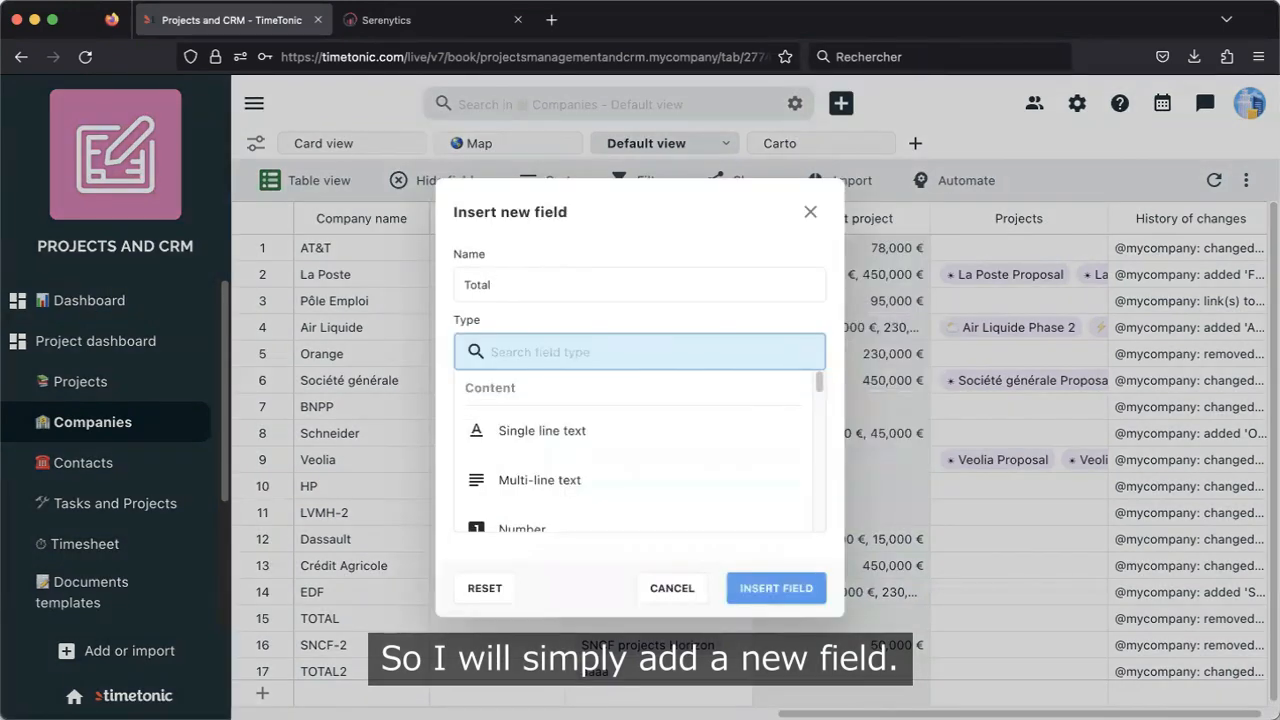
pyautogui.write(' amount project')
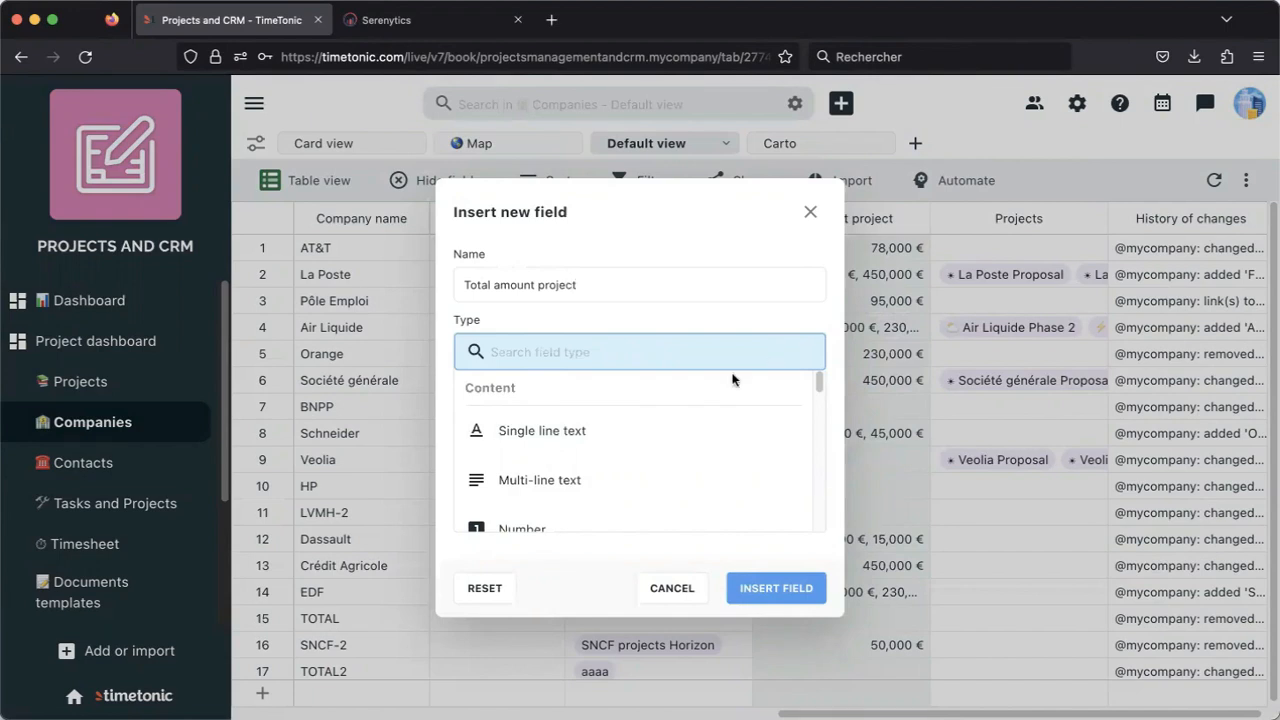
pyautogui.write('for')
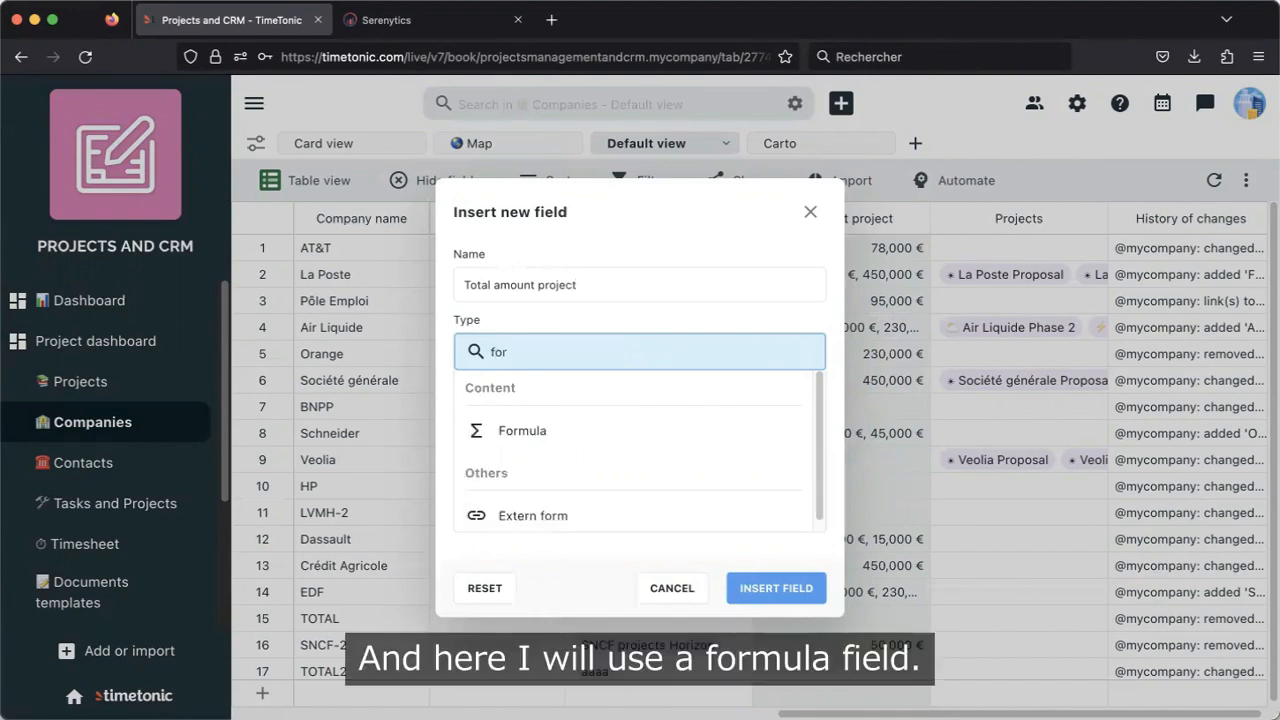
pyautogui.click(573, 431)
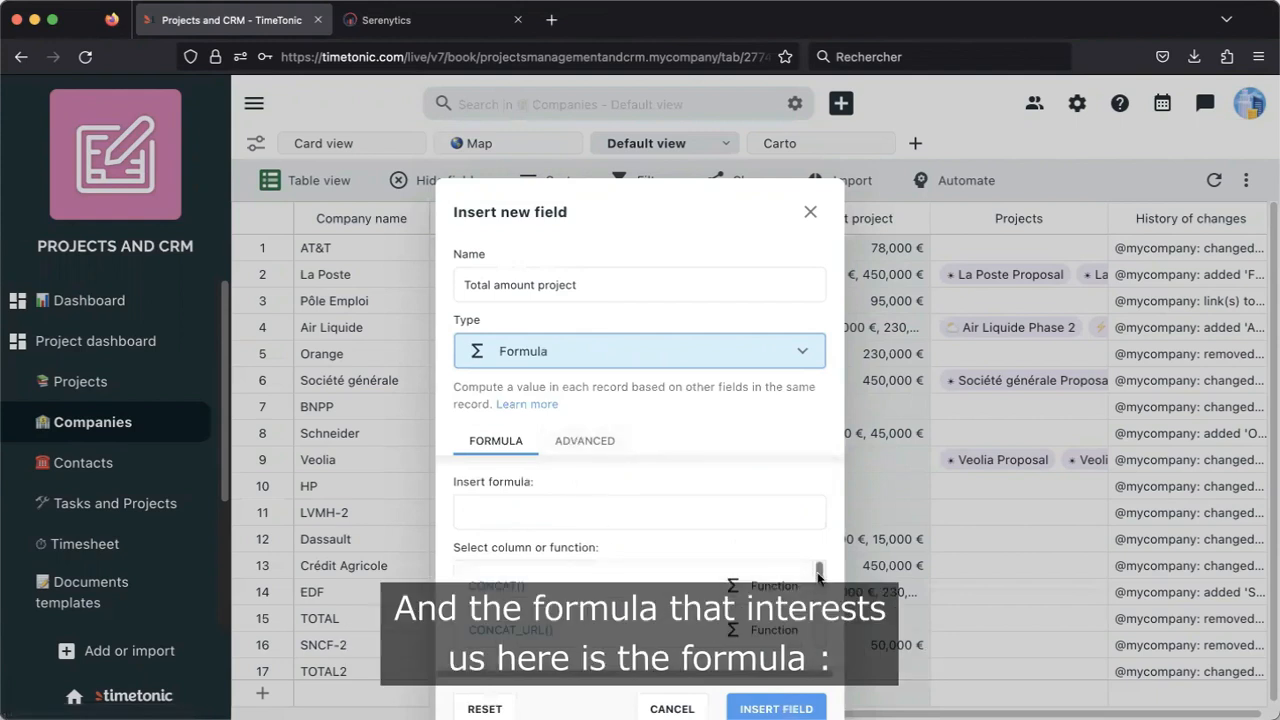
# Step: Build the field's formula with the SUM_ELEMENTS() function applied to the L° amount project column
pyautogui.scroll(-5, 818, 578)
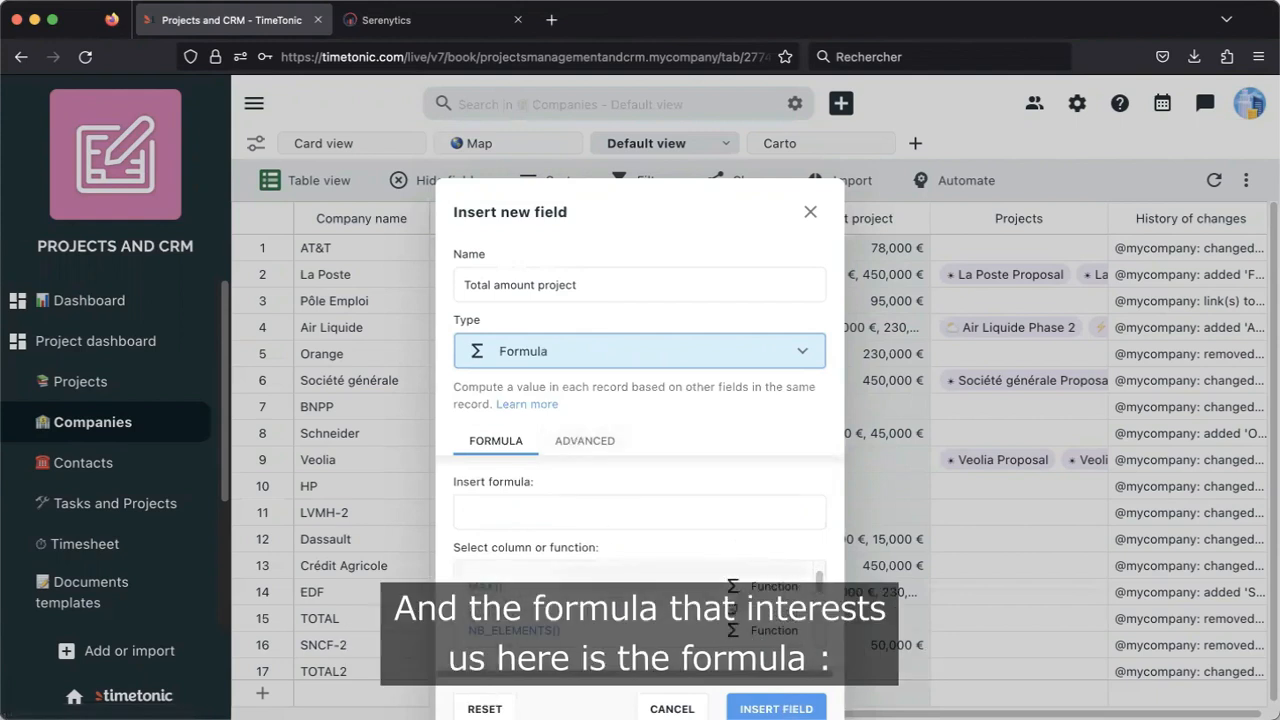
pyautogui.scroll(-1, 722, 614)
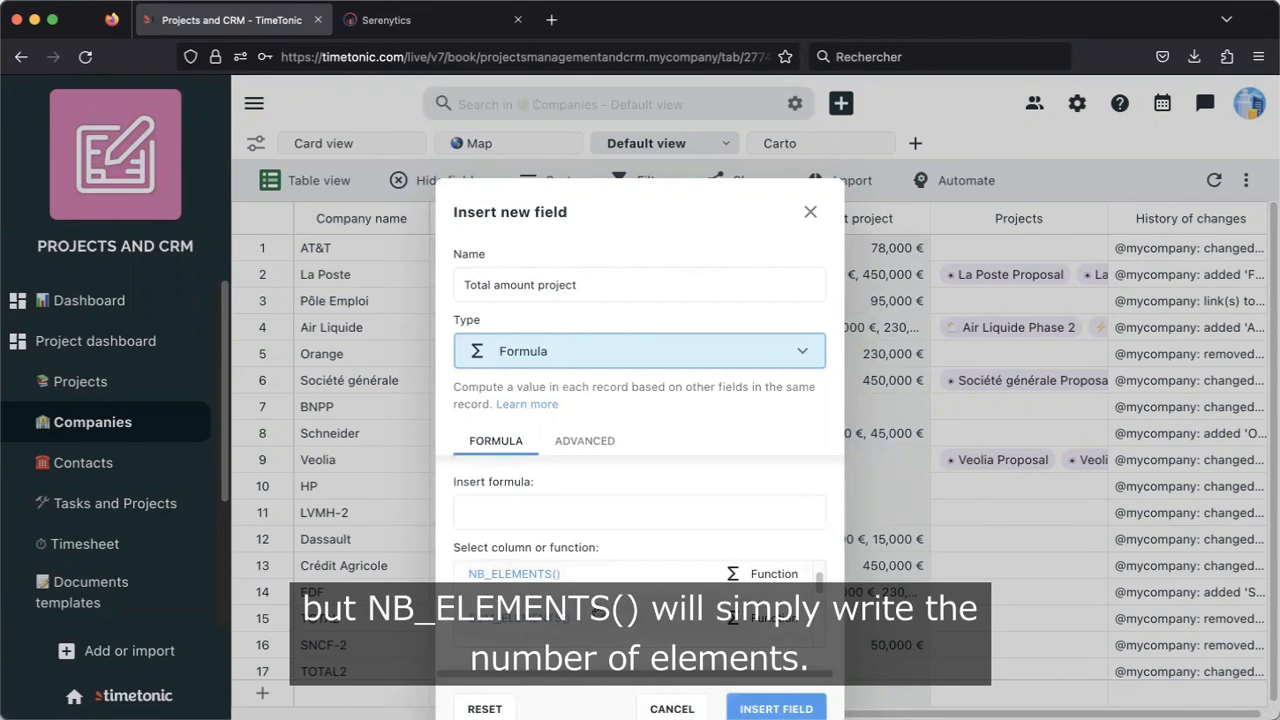
pyautogui.click(597, 613)
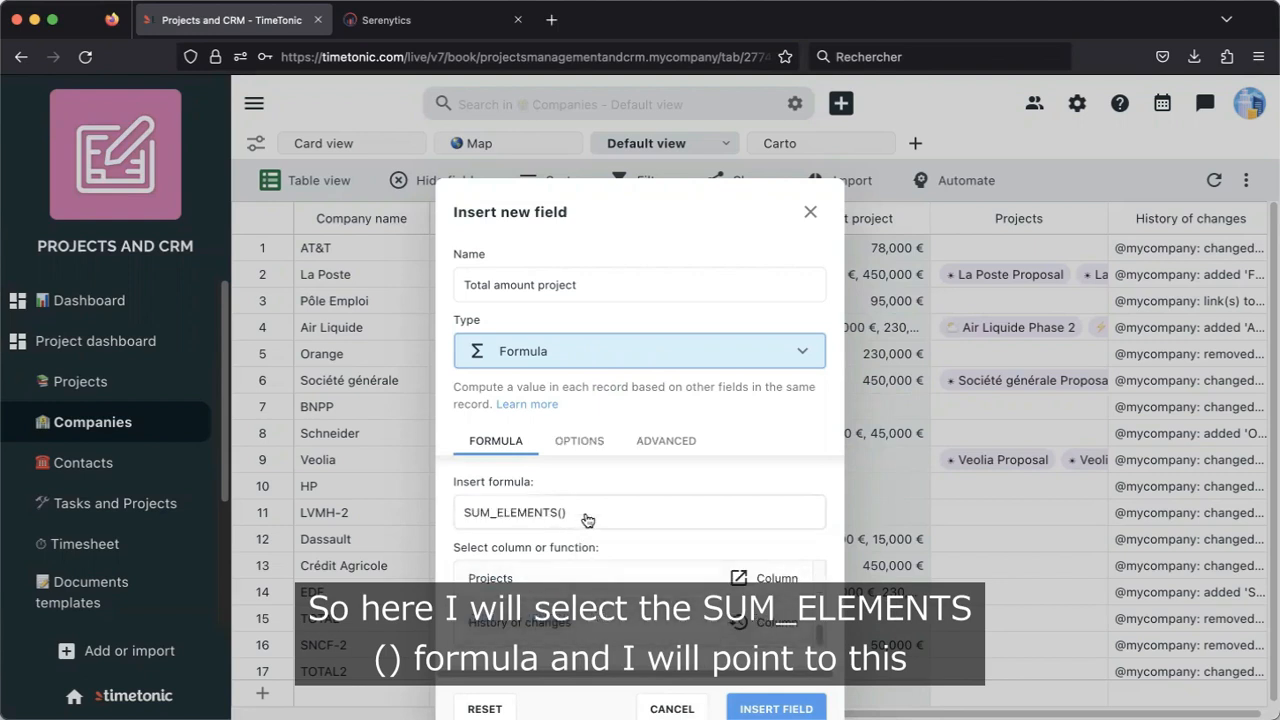
pyautogui.moveTo(584, 212); pyautogui.dragTo(460, 143)
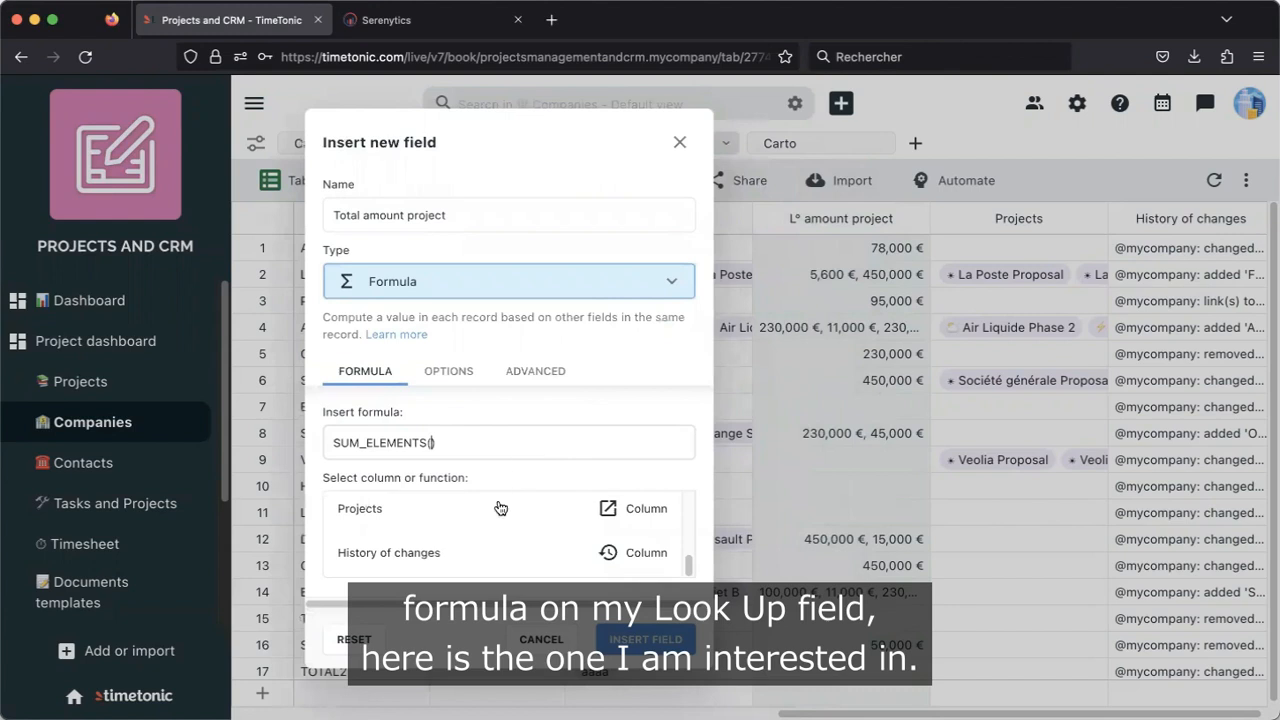
pyautogui.scroll(2, 502, 530)
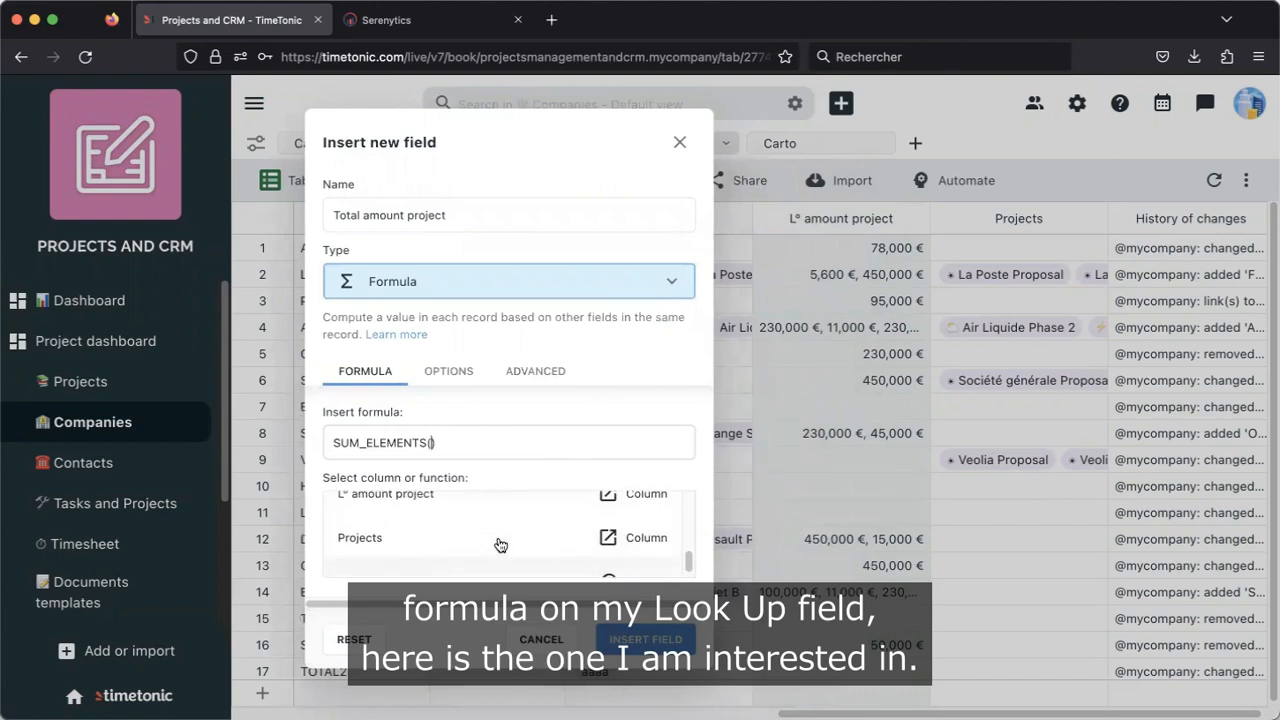
pyautogui.click(502, 540)
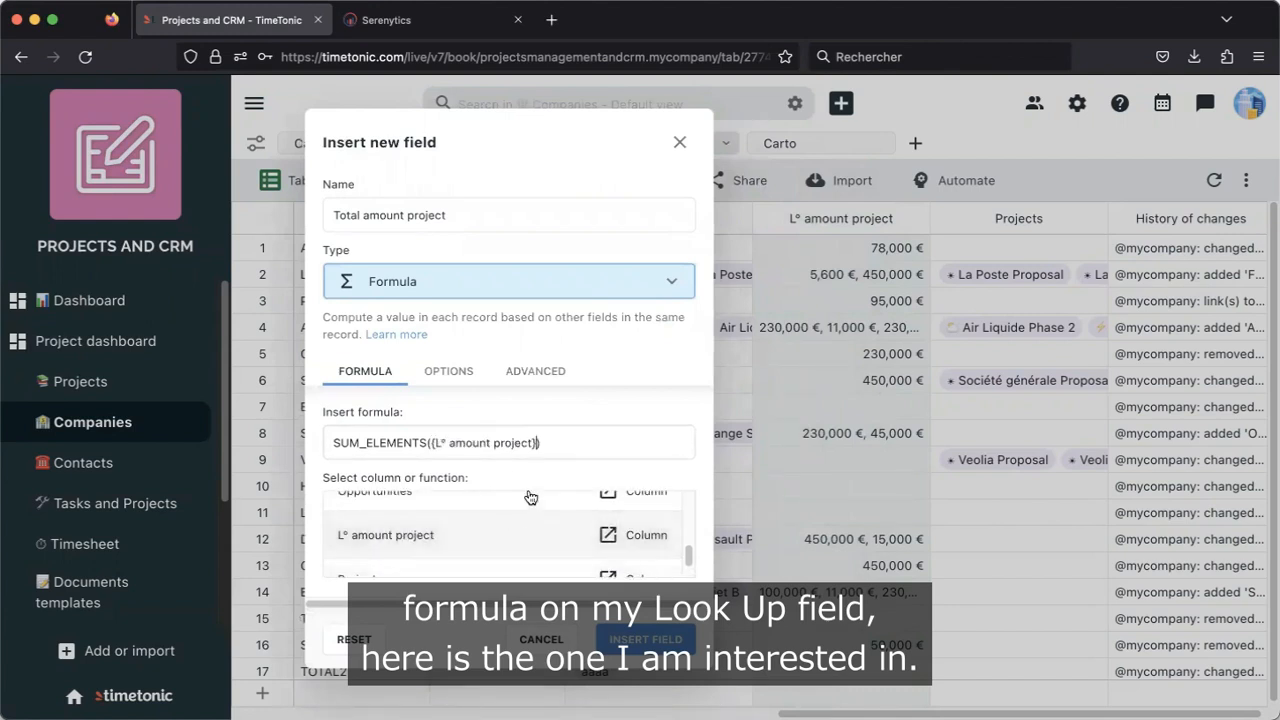
# Step: Format the formula result with 123 123.95 separators and the Euro € symbol, and insert the field into the Companies table
pyautogui.click(462, 374)
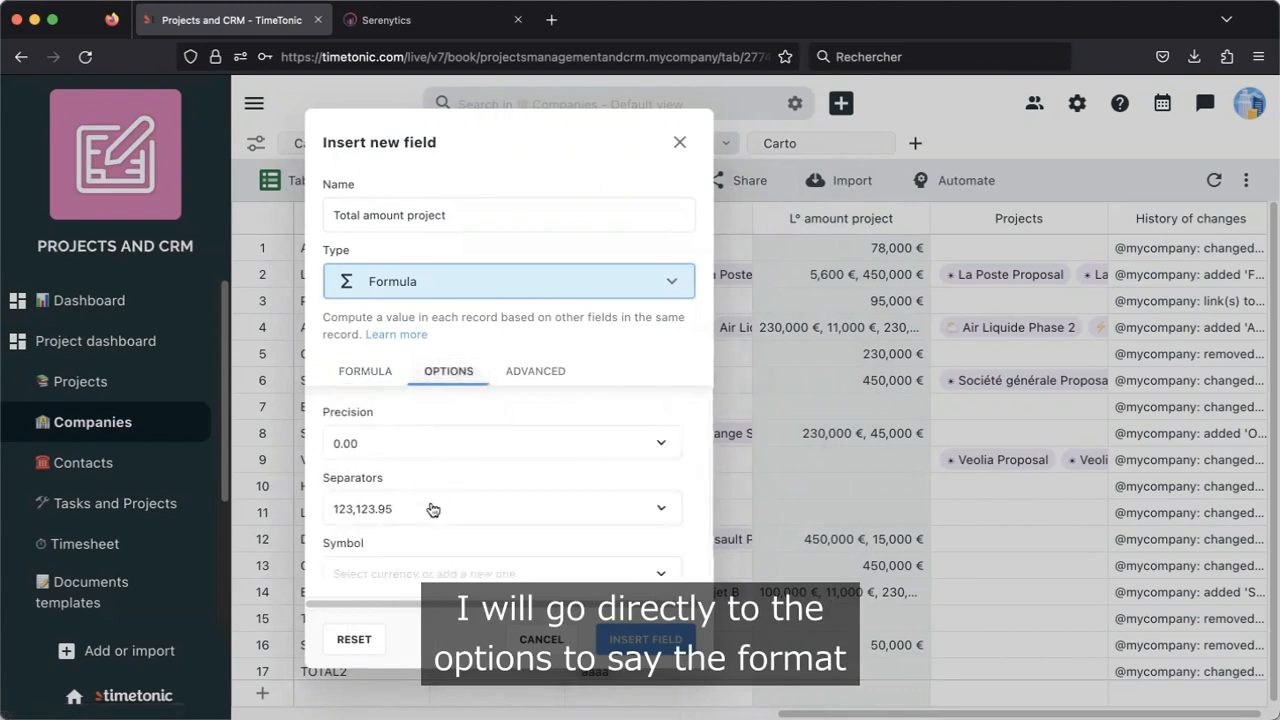
pyautogui.click(433, 509)
pyautogui.click(436, 645)
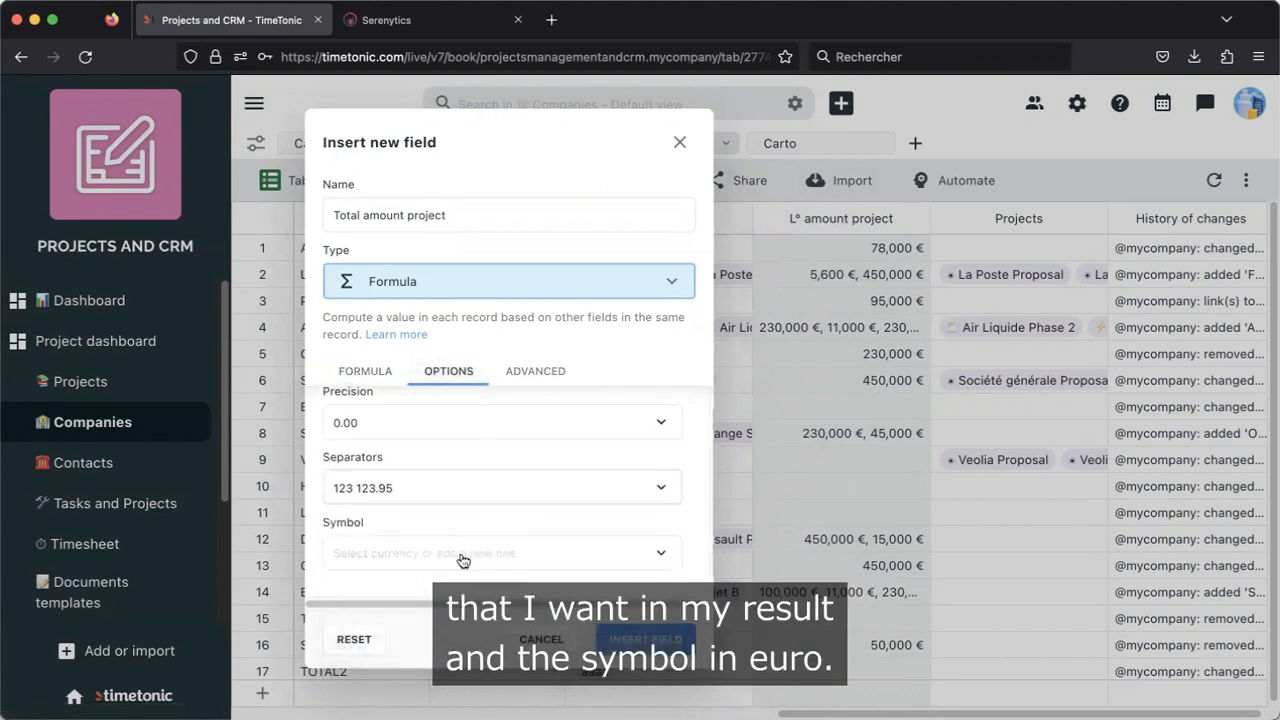
pyautogui.click(459, 556)
pyautogui.click(415, 450)
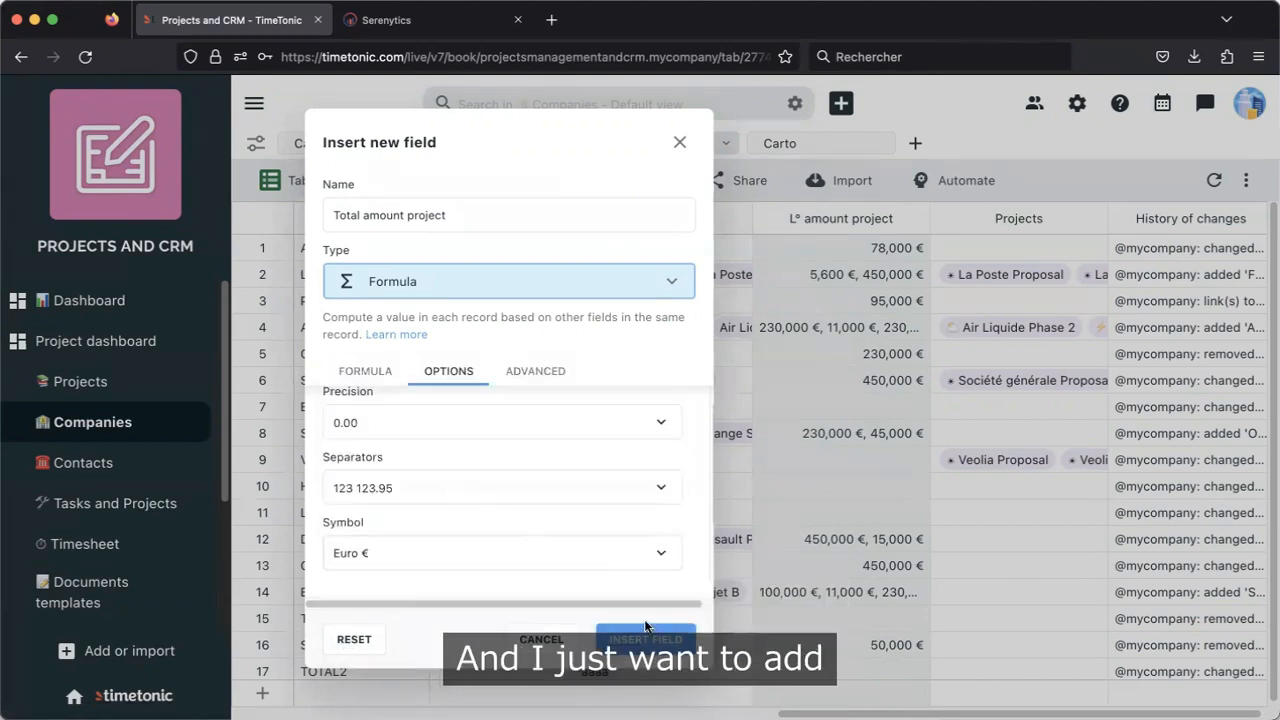
pyautogui.click(648, 641)
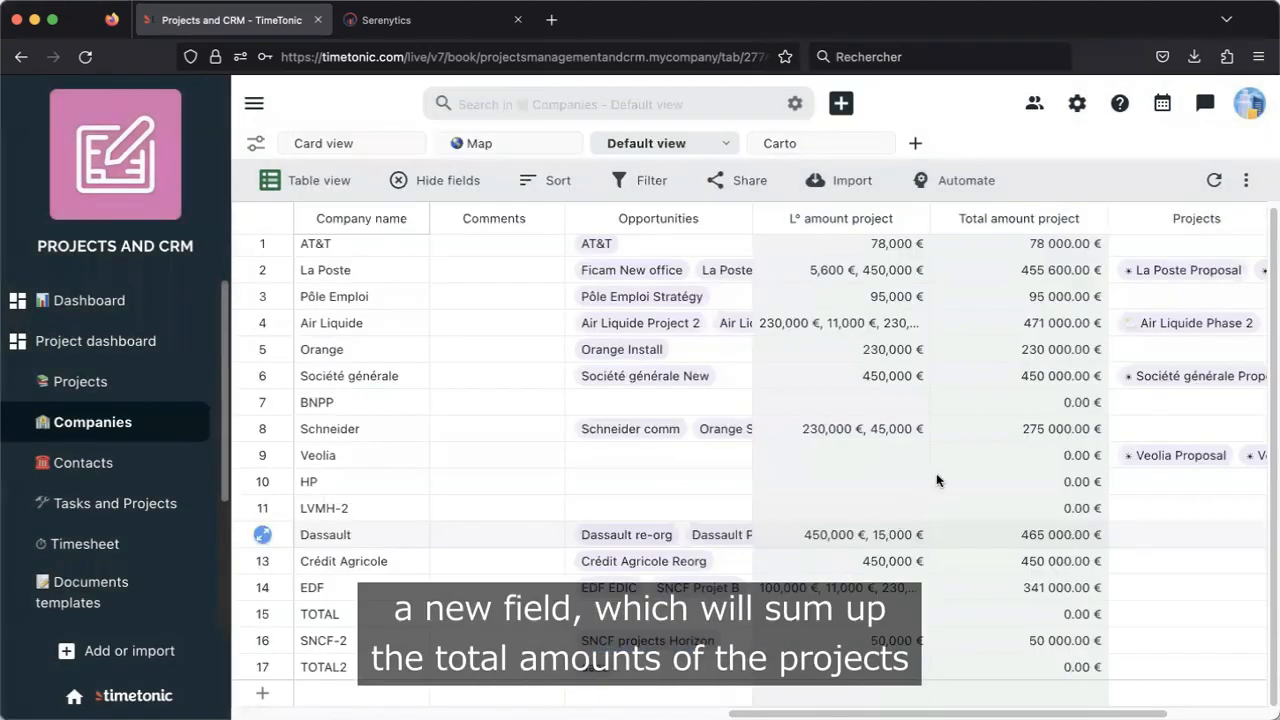
pyautogui.click(1053, 174)
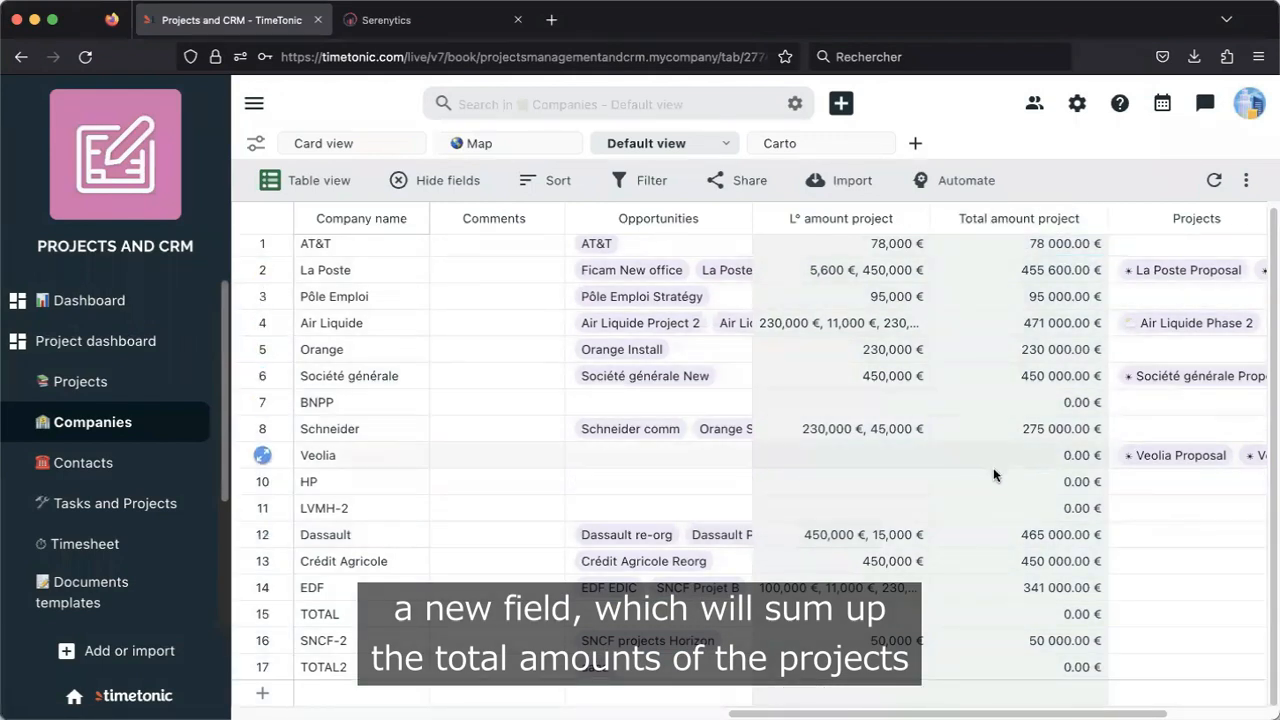
pyautogui.scroll(1, 998, 266)
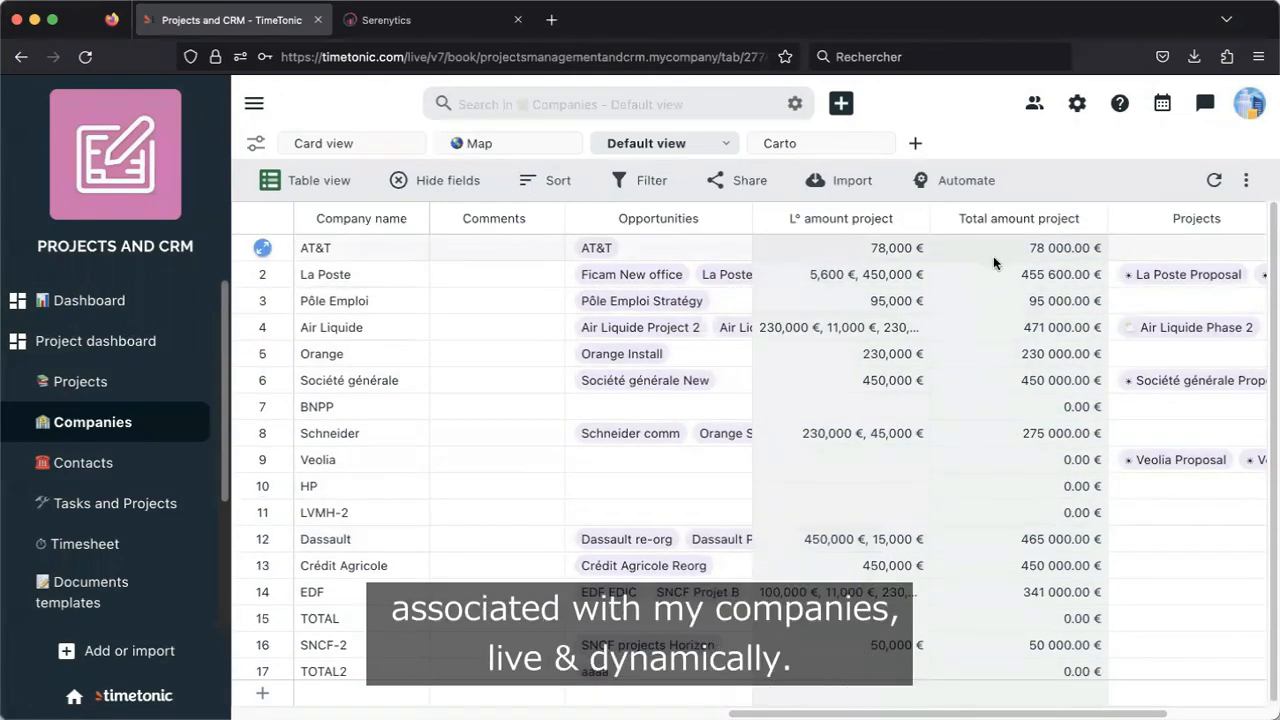